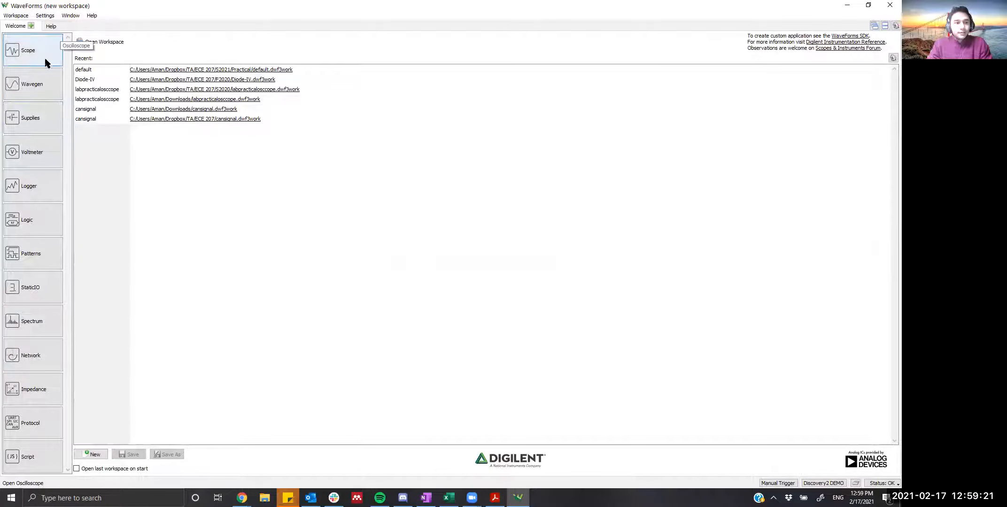
# Open the Wavegen instrument, show Channel 2 (W2) alongside Channel 1, and give both channel panes roughly equal height.
pyautogui.click(38, 85)
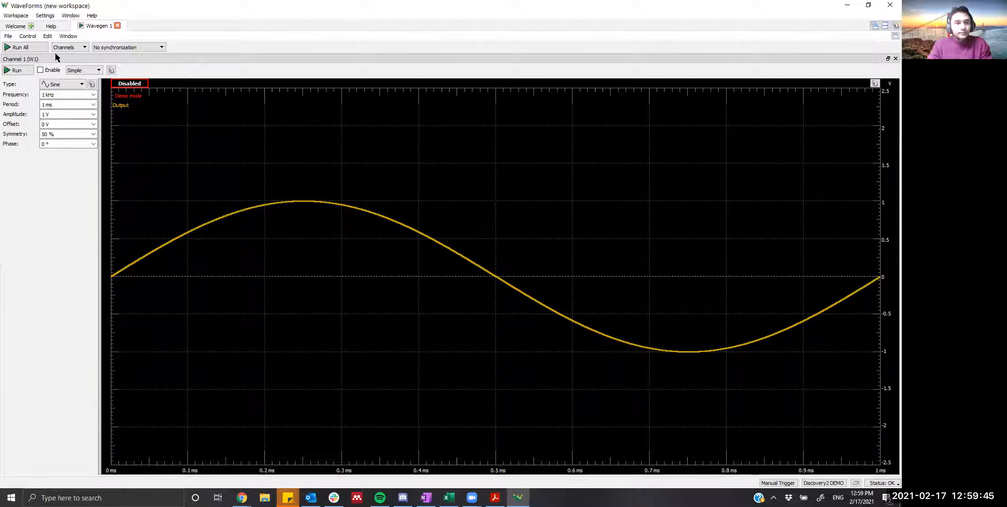
pyautogui.click(79, 47)
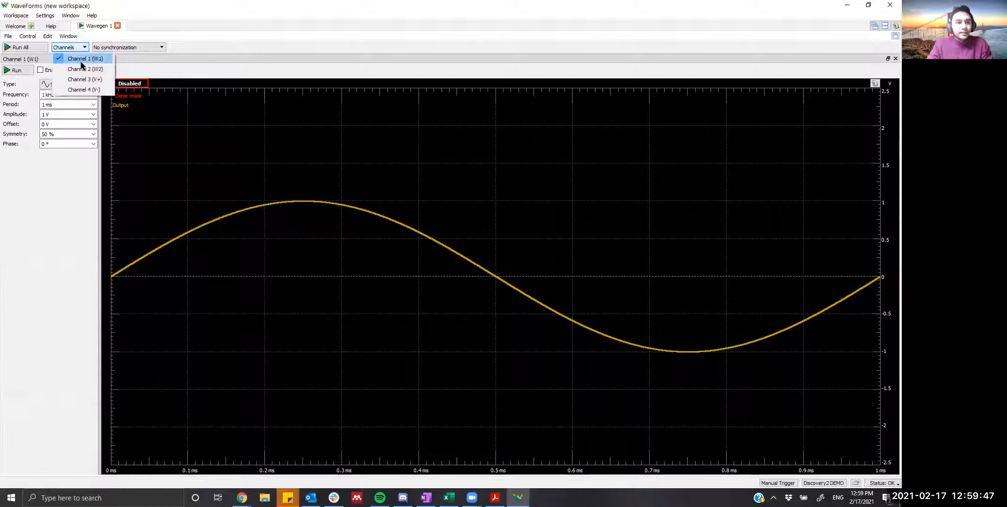
pyautogui.click(80, 69)
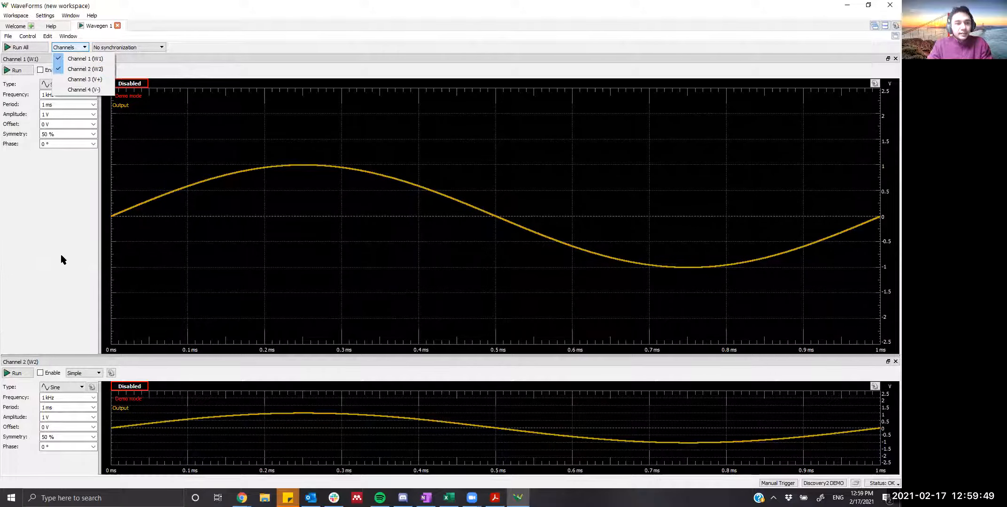
pyautogui.click(50, 294)
pyautogui.moveTo(52, 356); pyautogui.dragTo(59, 261)
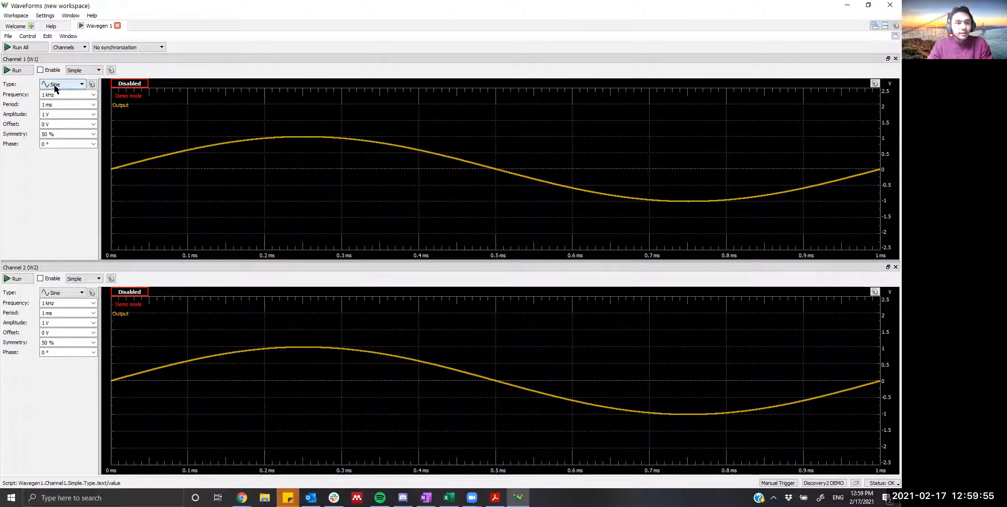
# Set Channel 1 of the generator to a triangle wave with a frequency of 50 kHz.
pyautogui.click(71, 84)
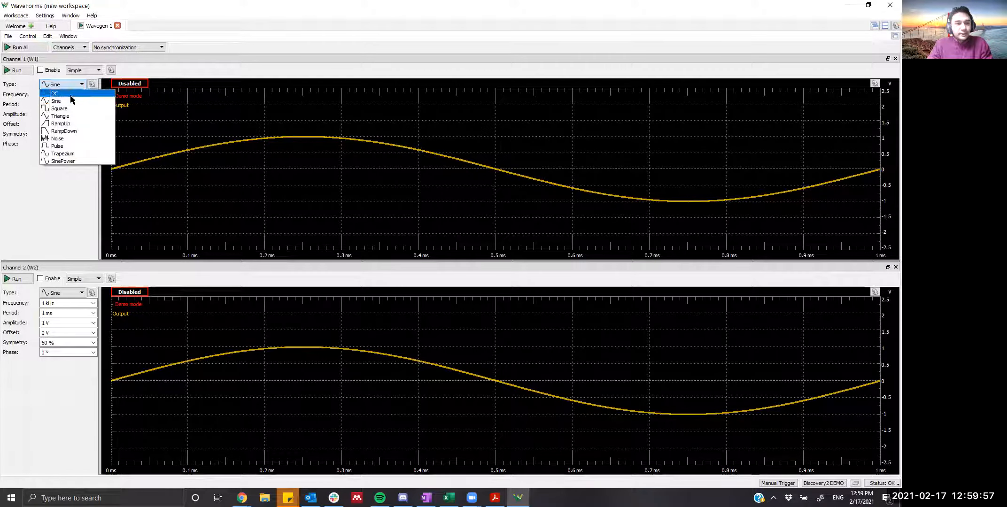
pyautogui.click(59, 109)
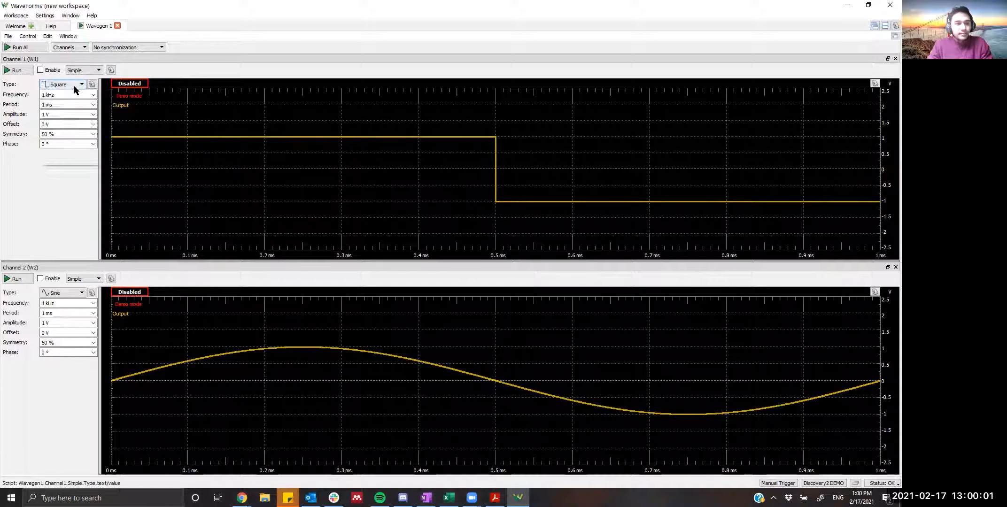
pyautogui.click(66, 85)
pyautogui.click(54, 116)
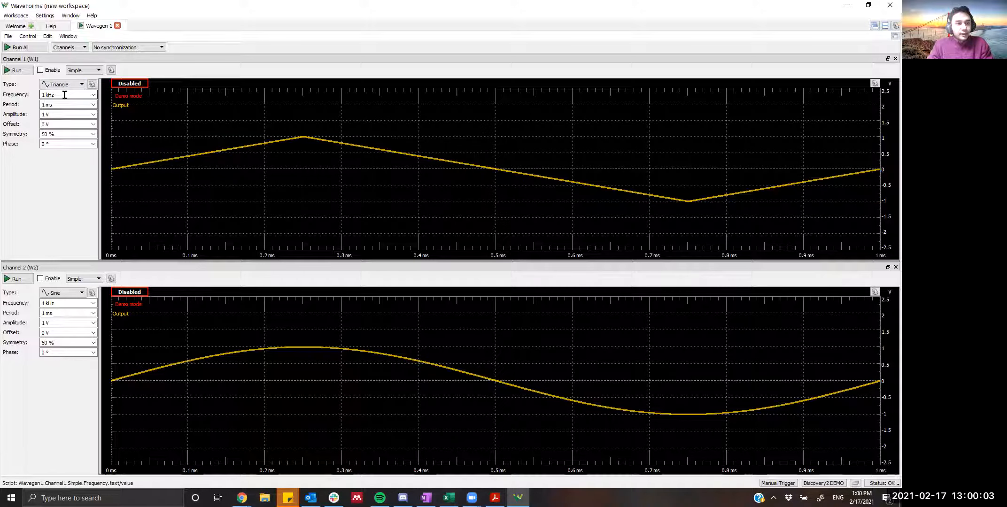
pyautogui.click(61, 94)
pyautogui.write('50kHz')
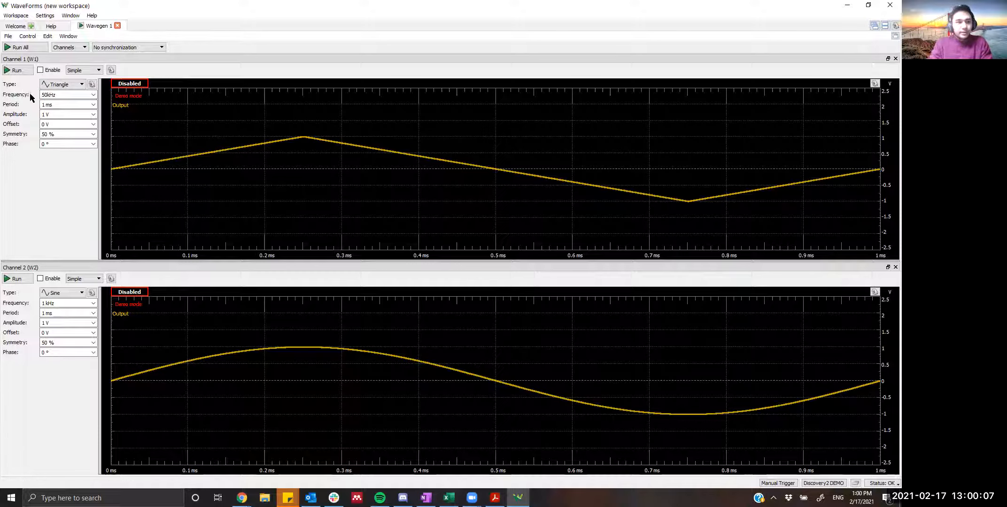
pyautogui.press('ctrl')
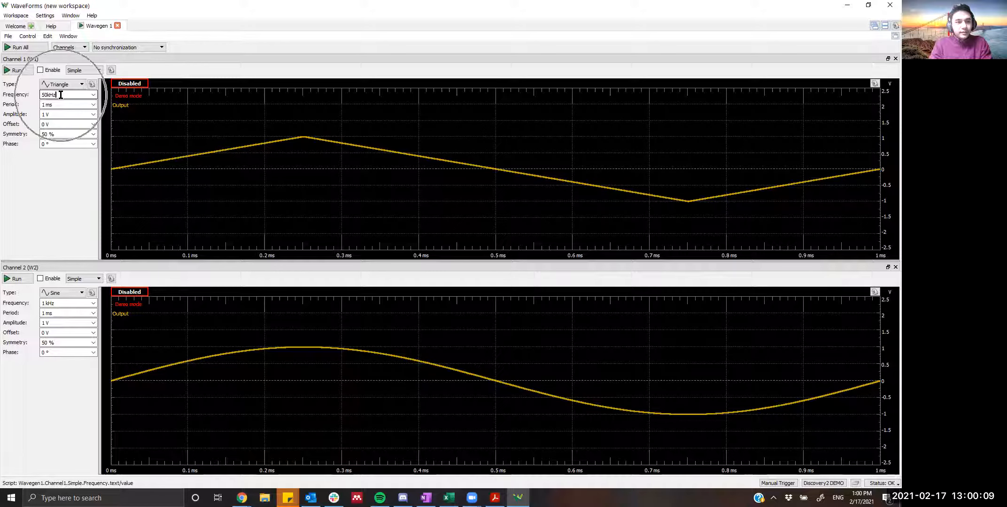
pyautogui.press('Return')
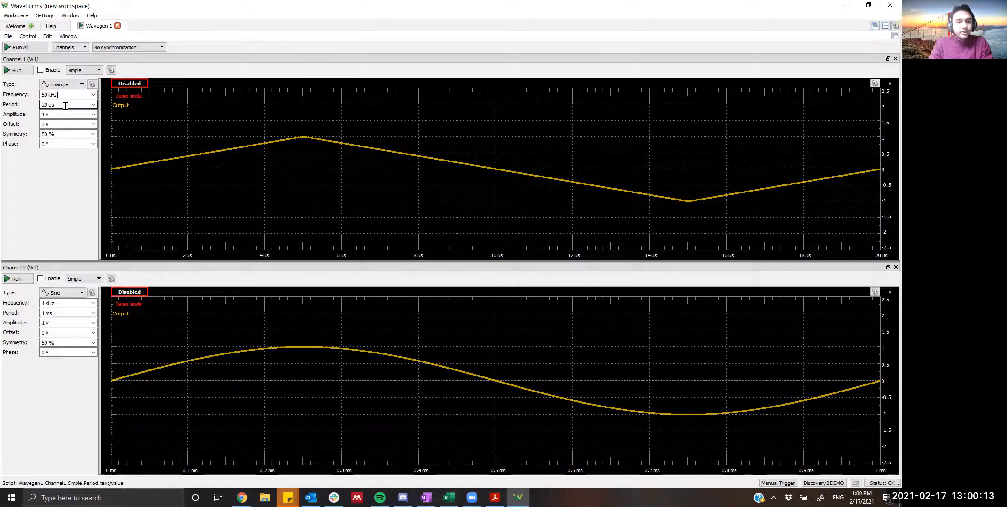
# Set the Channel 1 triangle wave's amplitude to 2 V and its offset to 1 V.
pyautogui.click(61, 117)
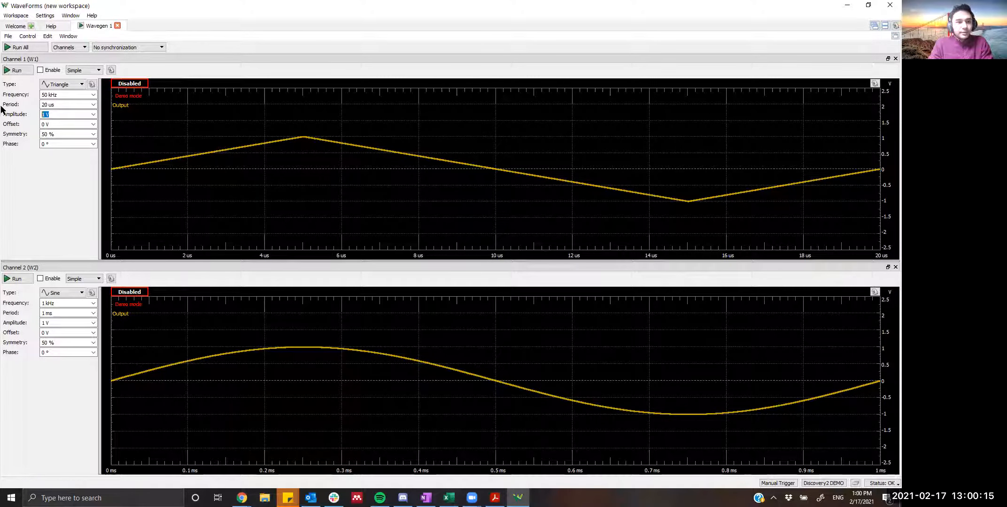
pyautogui.write('2 V')
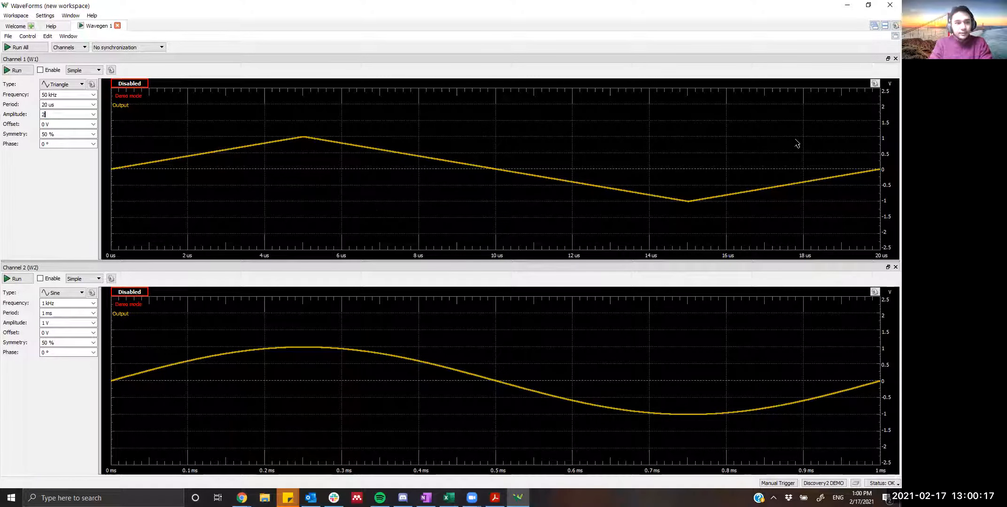
pyautogui.press('Return')
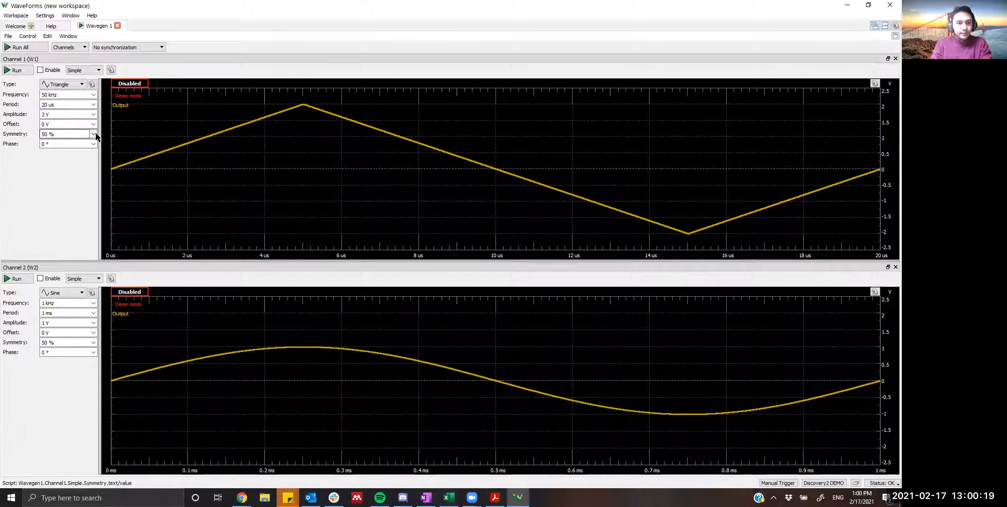
pyautogui.click(61, 125)
pyautogui.write('1 V')
pyautogui.press('Return')
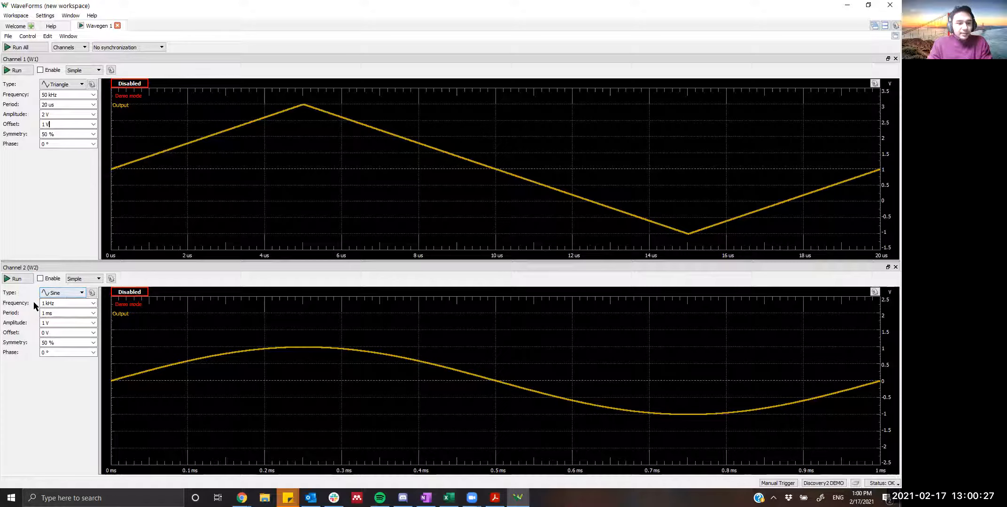
# Set the Channel 2 sine wave to a frequency of 25 kHz, an amplitude of 500 mV and an offset of 2 V.
pyautogui.moveTo(57, 304); pyautogui.dragTo(2, 299)
pyautogui.write('25')
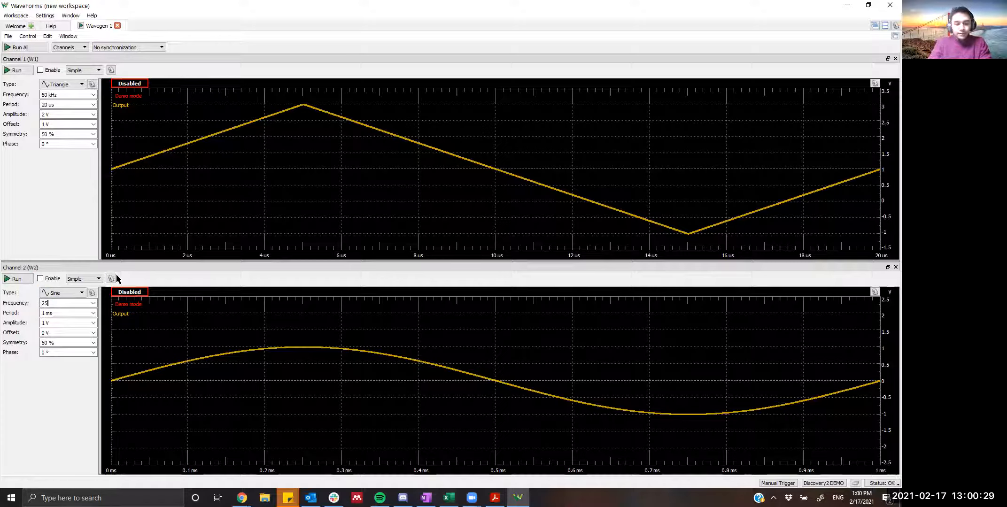
pyautogui.write(' kHz')
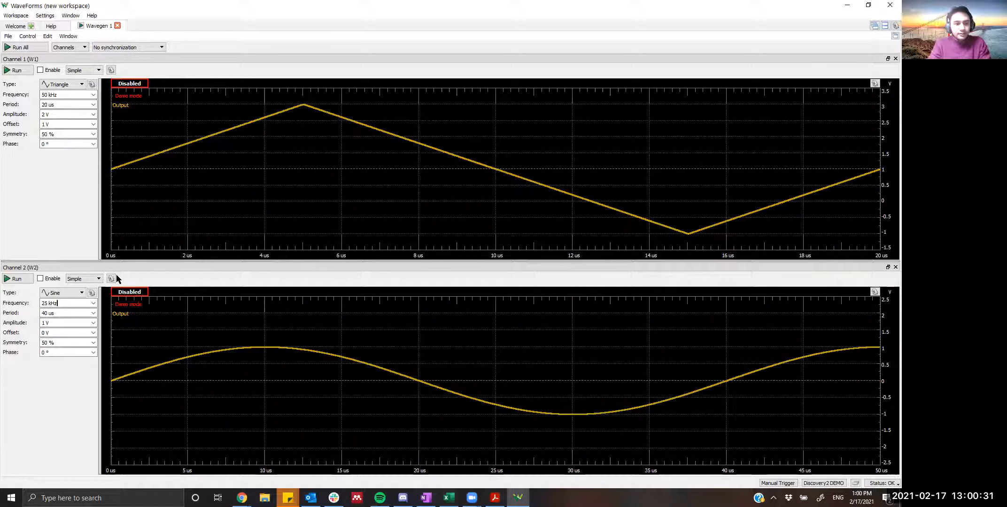
pyautogui.moveTo(77, 323); pyautogui.dragTo(2, 310)
pyautogui.write('500 mV')
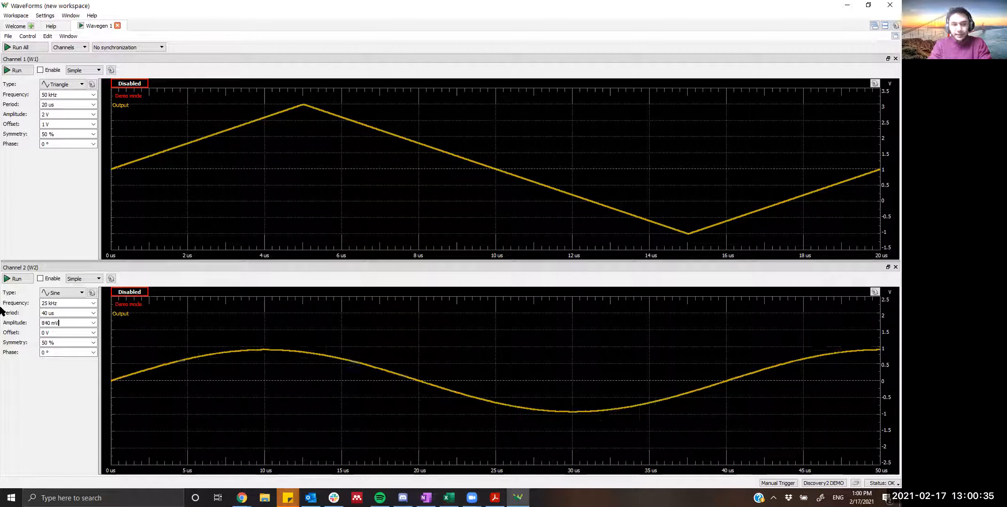
pyautogui.press('Tab')
pyautogui.write('2 V')
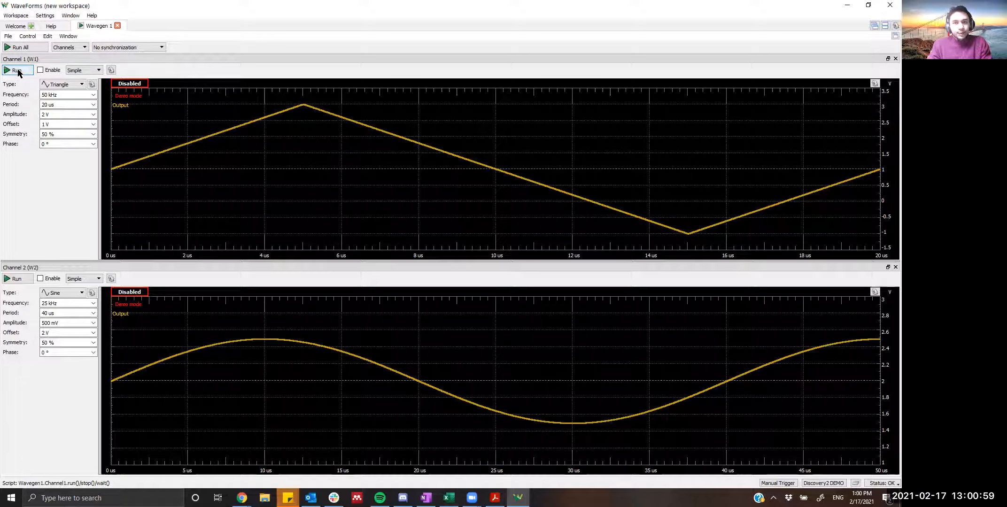
# Start both generator channels together and open the Scope instrument.
pyautogui.click(33, 49)
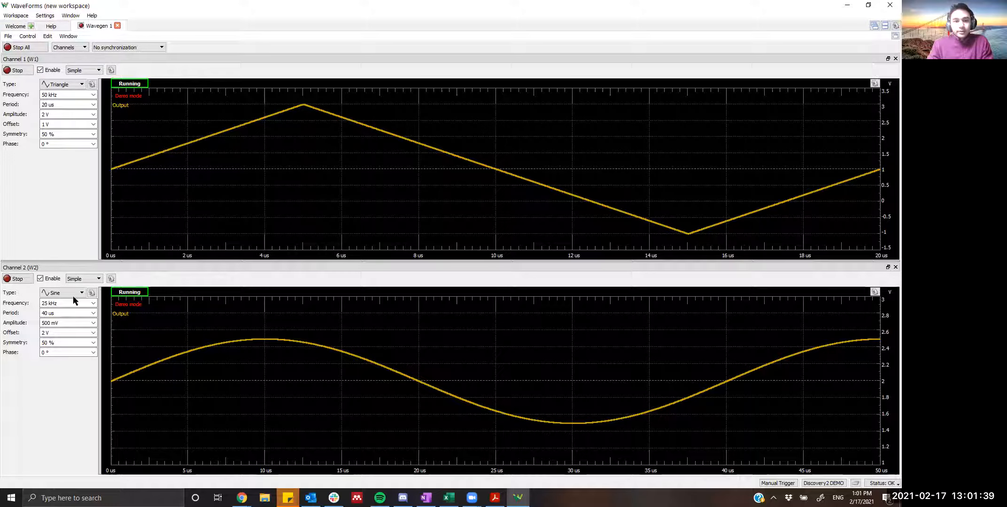
pyautogui.click(17, 27)
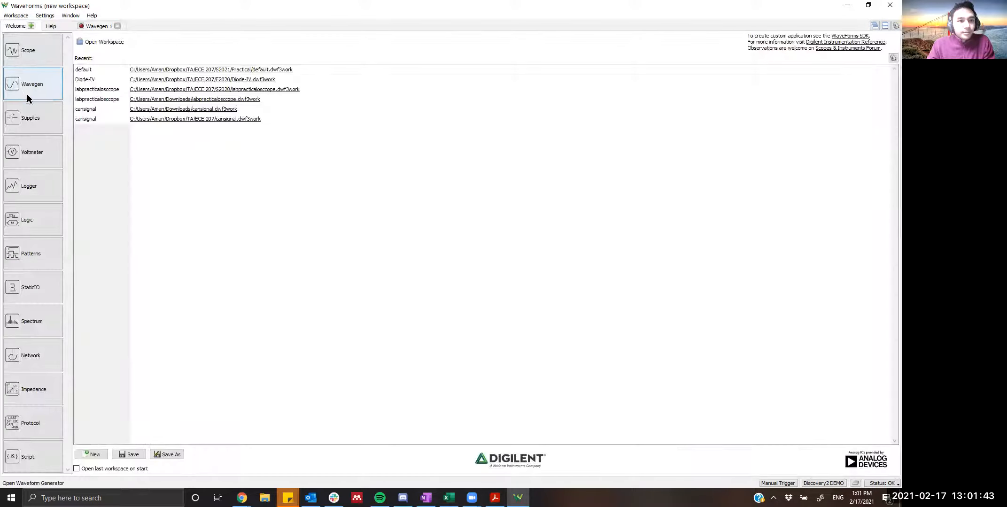
pyautogui.click(33, 52)
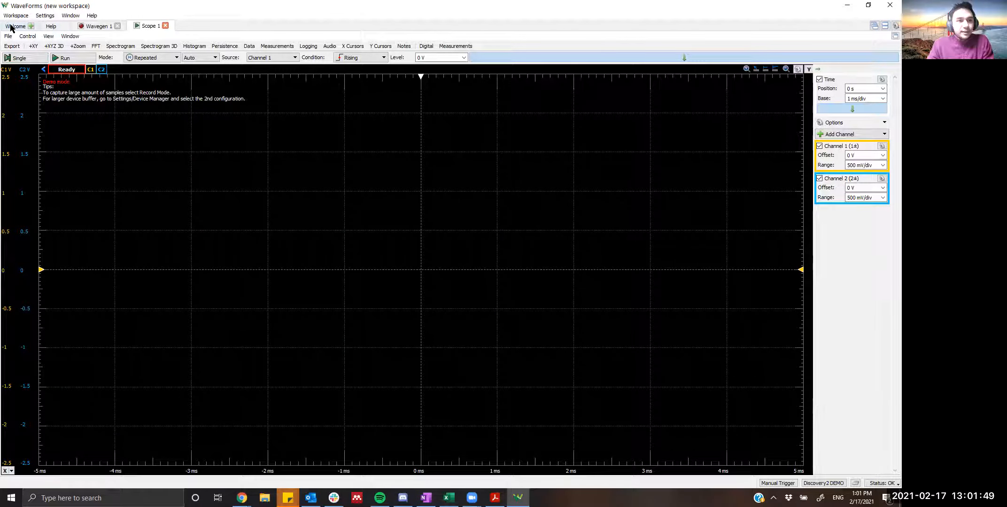
pyautogui.click(16, 27)
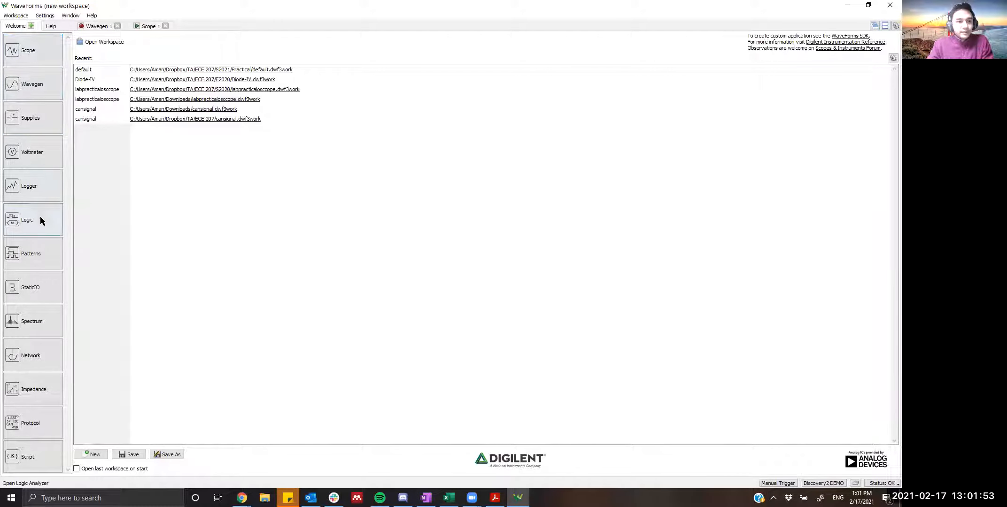
pyautogui.click(26, 50)
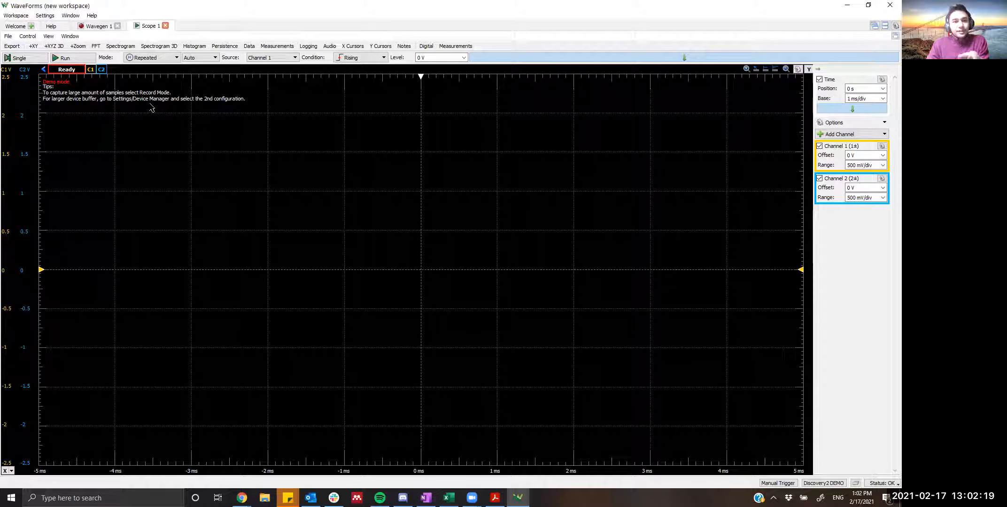
# Review the generator's two waveforms and start continuous acquisition on the Scope.
pyautogui.click(99, 27)
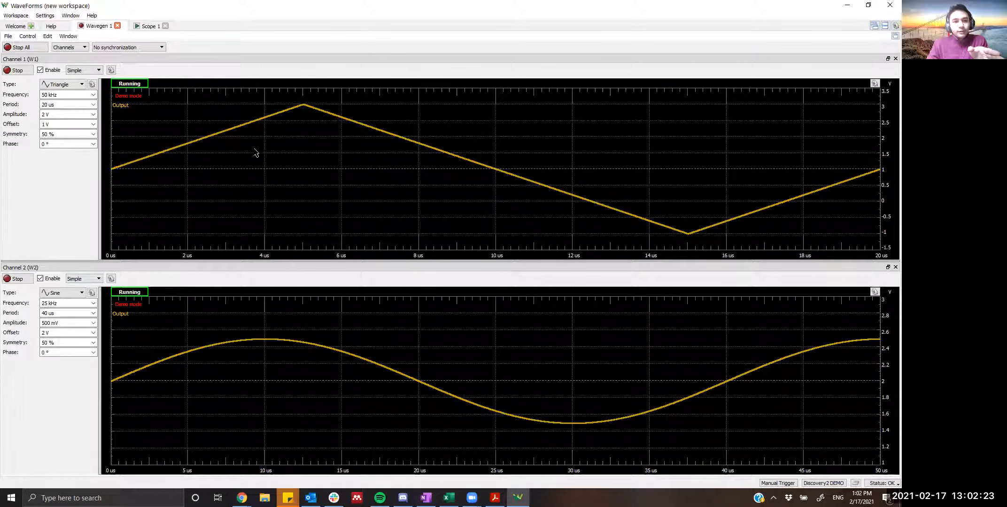
pyautogui.click(147, 26)
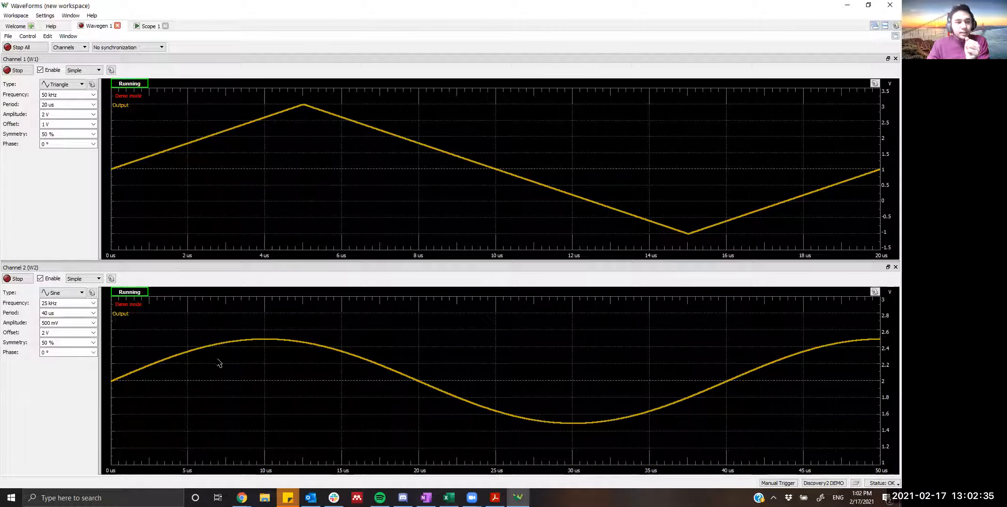
pyautogui.click(149, 26)
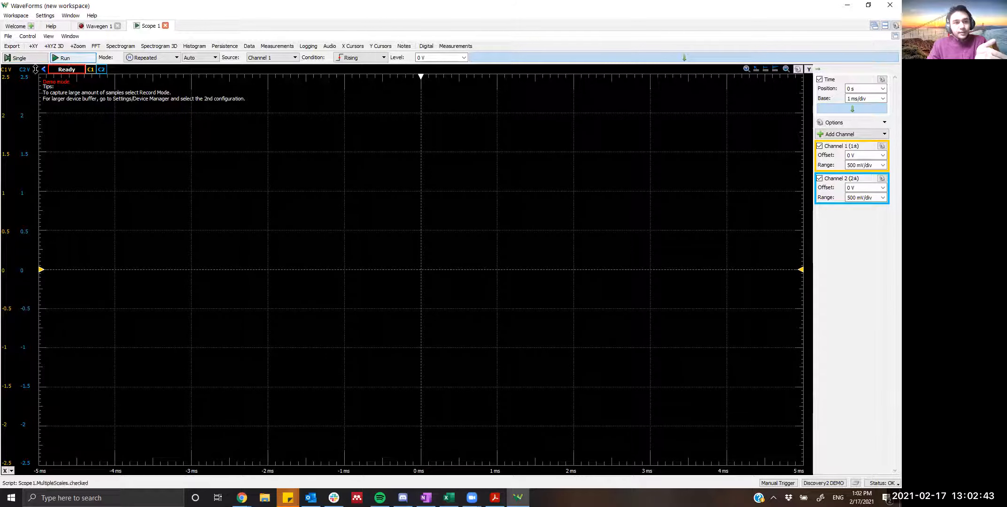
pyautogui.click(74, 60)
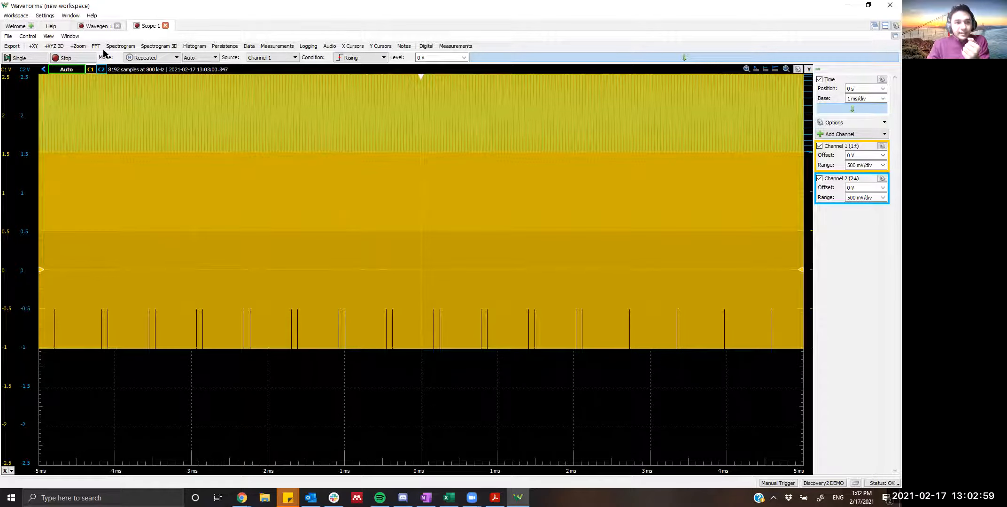
# Check the generator's signal periods and set the Scope's time base to 20 us/div.
pyautogui.click(96, 27)
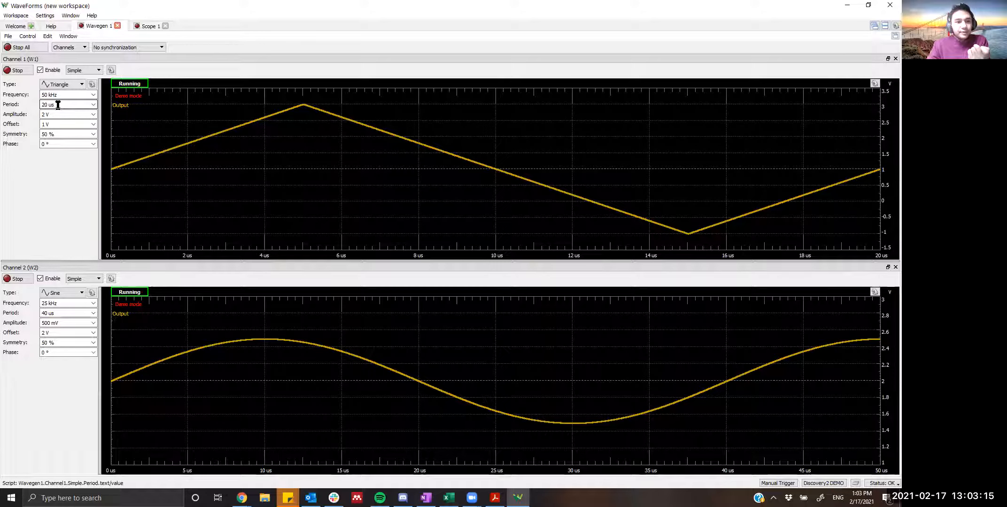
pyautogui.click(149, 26)
pyautogui.click(864, 98)
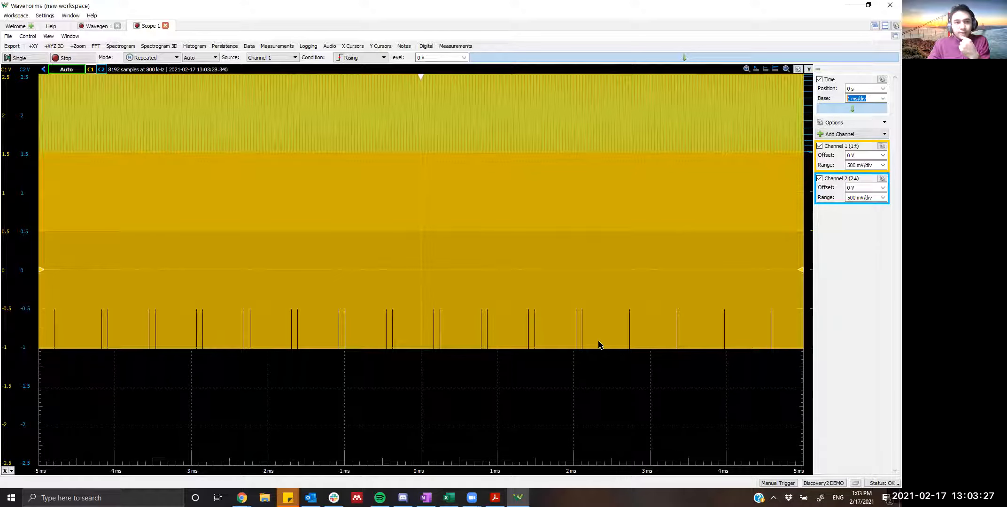
pyautogui.click(100, 26)
pyautogui.click(143, 26)
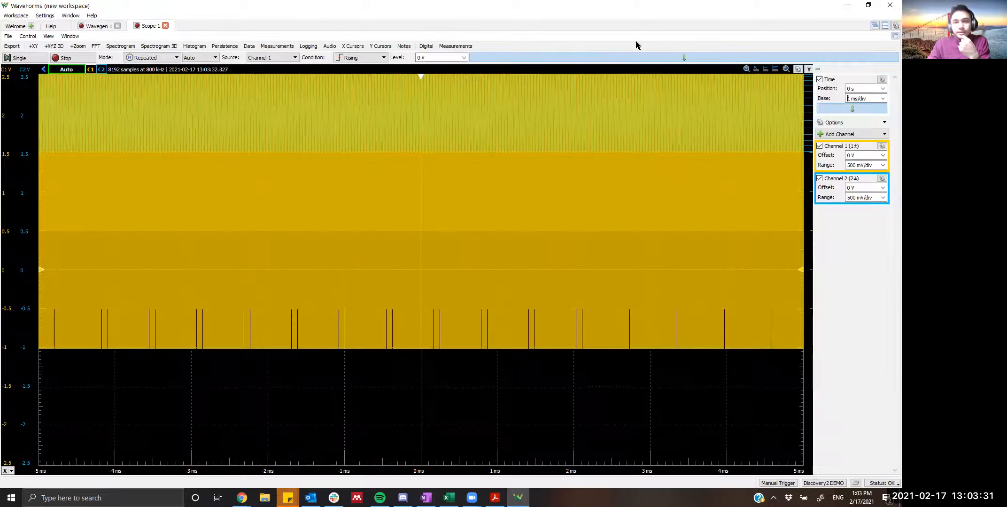
pyautogui.click(851, 98)
pyautogui.press('BackSpace')
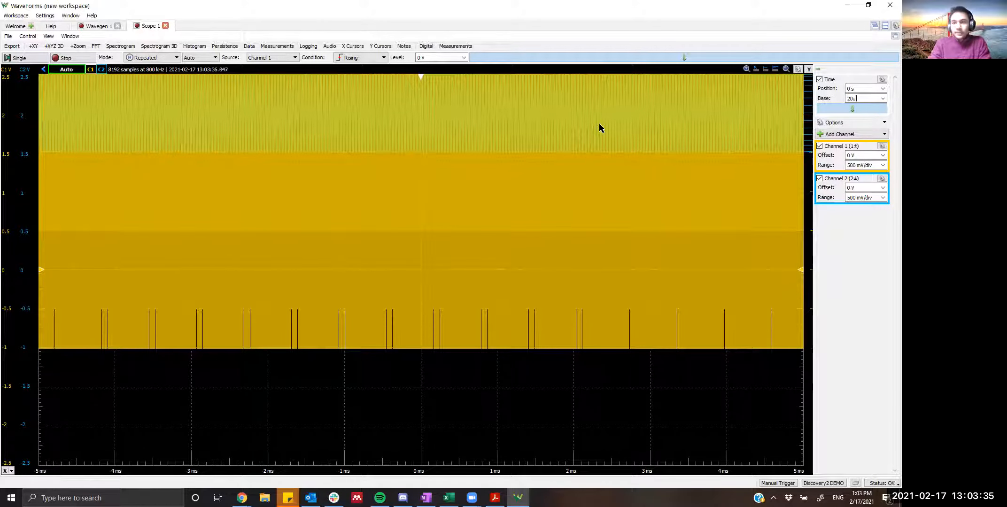
pyautogui.press('Return')
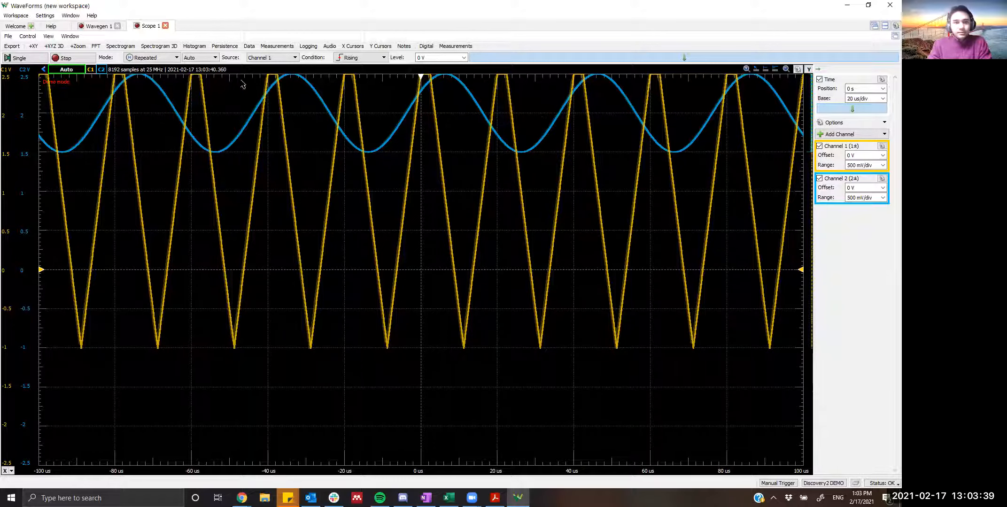
# Check the generator settings again and shift the Scope's Channel 1 trace down to an offset of about -1.05 V.
pyautogui.click(92, 27)
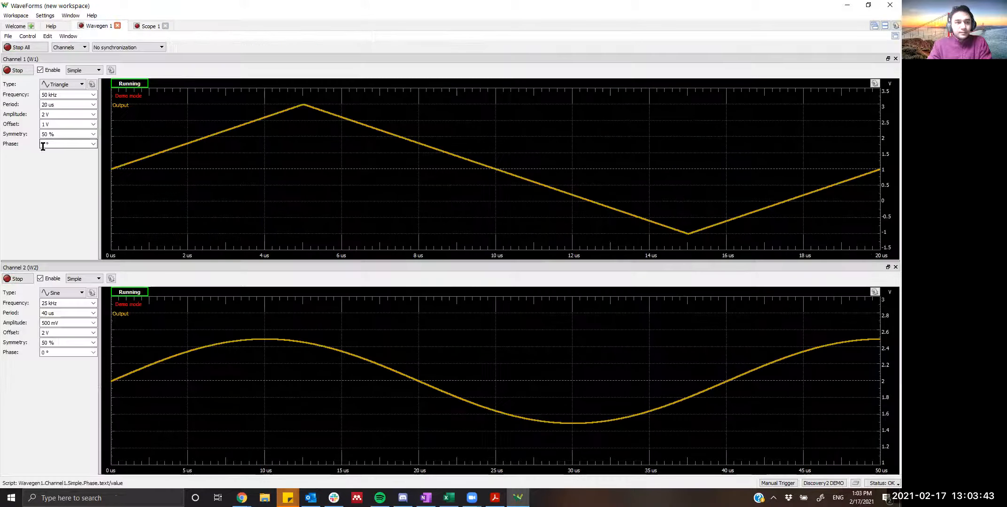
pyautogui.click(142, 26)
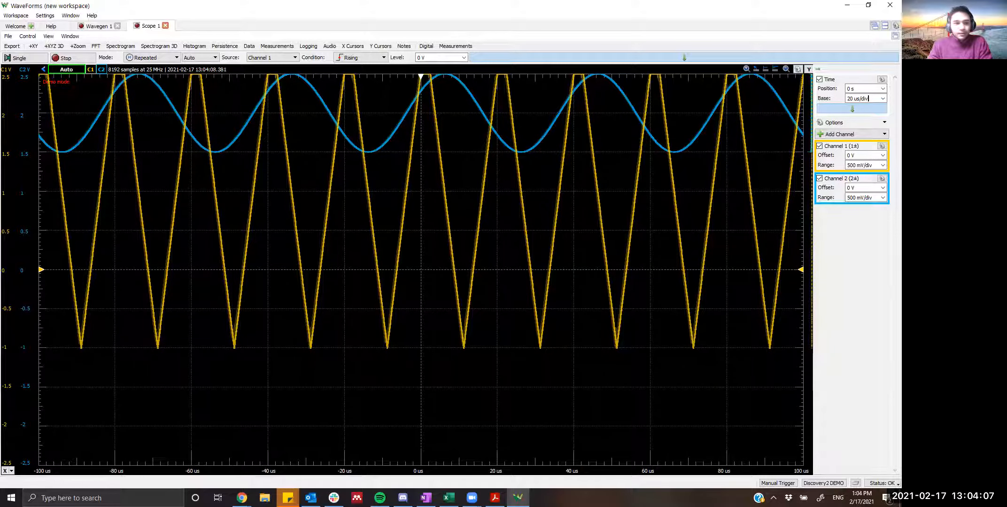
pyautogui.moveTo(39, 271); pyautogui.dragTo(35, 353)
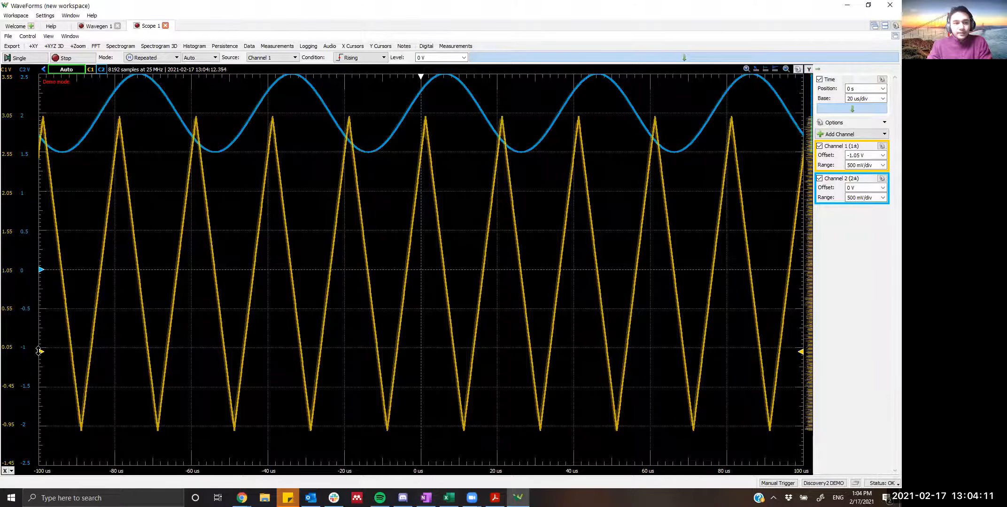
# Shift the Scope's Channel 1 trace up to an offset of about -300 mV.
pyautogui.moveTo(35, 353)
pyautogui.mouseDown()
pyautogui.moveTo(38, 270)
pyautogui.moveTo(41, 322)
pyautogui.moveTo(40, 310)
pyautogui.mouseUp()
pyautogui.press('ctrl')
pyautogui.moveTo(40, 310); pyautogui.dragTo(40, 293)
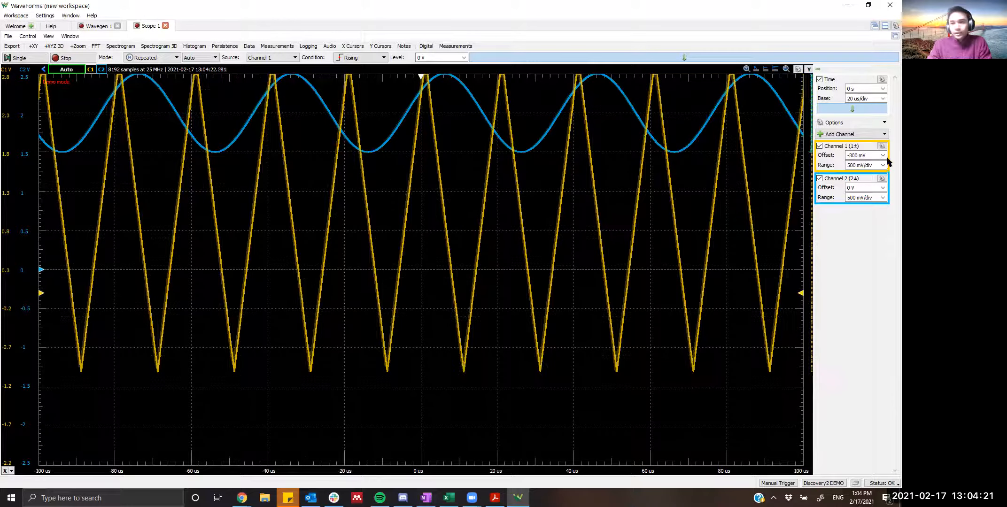
# Set Channel 1's offset to -1 V and its range to 1 V/div.
pyautogui.press('ctrl')
pyautogui.doubleClick(861, 155)
pyautogui.press('ctrl')
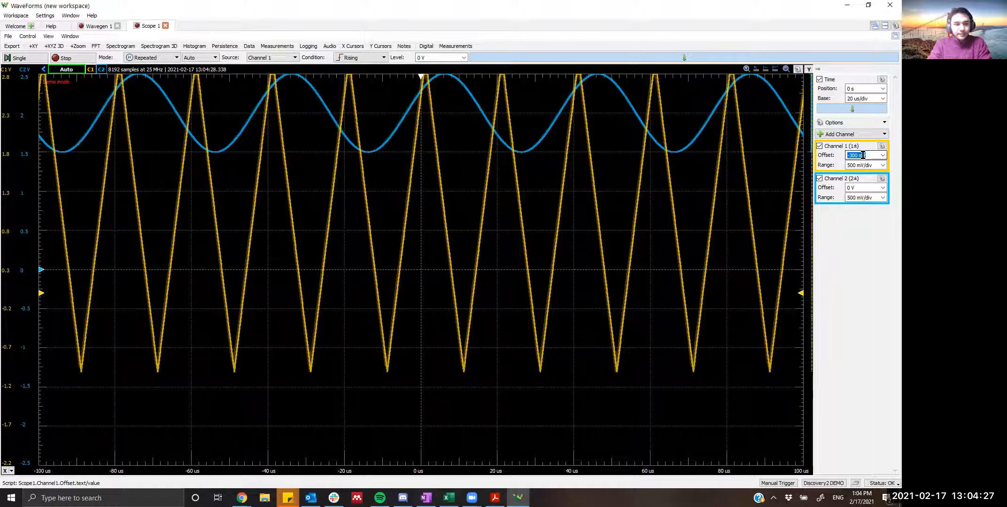
pyautogui.write('-1')
pyautogui.press('Return')
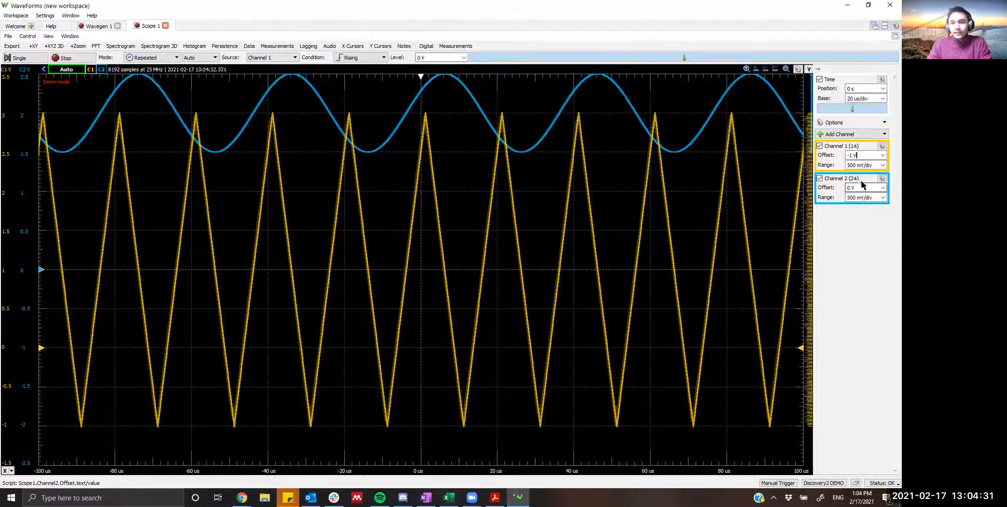
pyautogui.moveTo(874, 165); pyautogui.dragTo(847, 166)
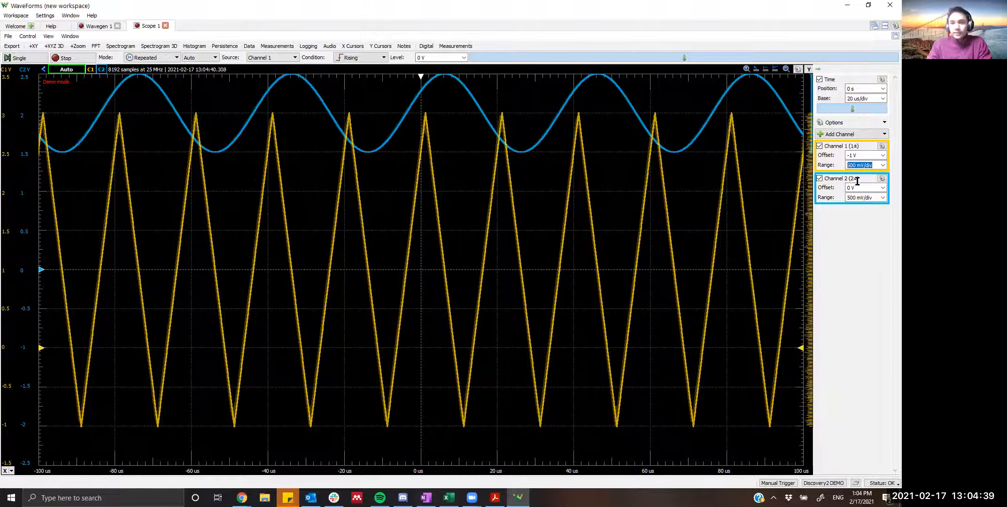
pyautogui.press('BackSpace')
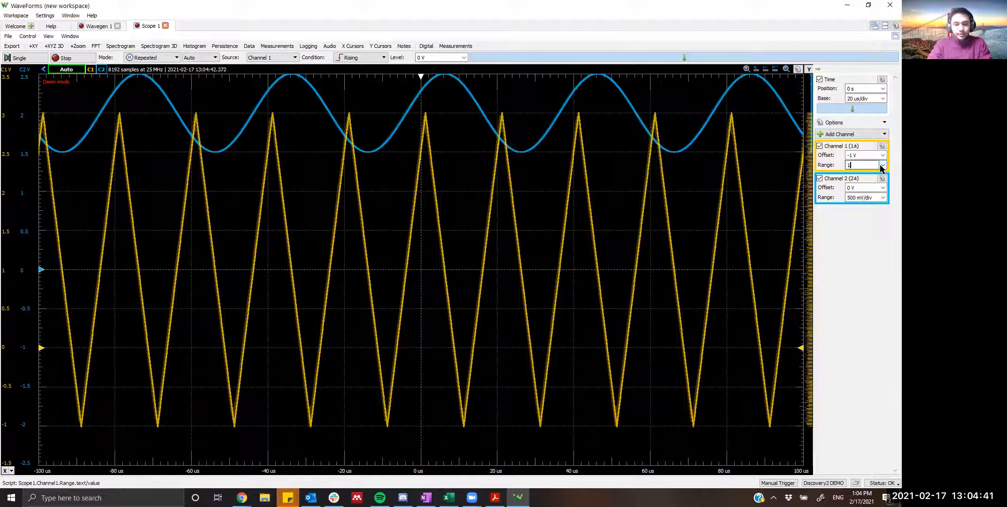
pyautogui.press('Return')
pyautogui.scroll(1, 881, 167)
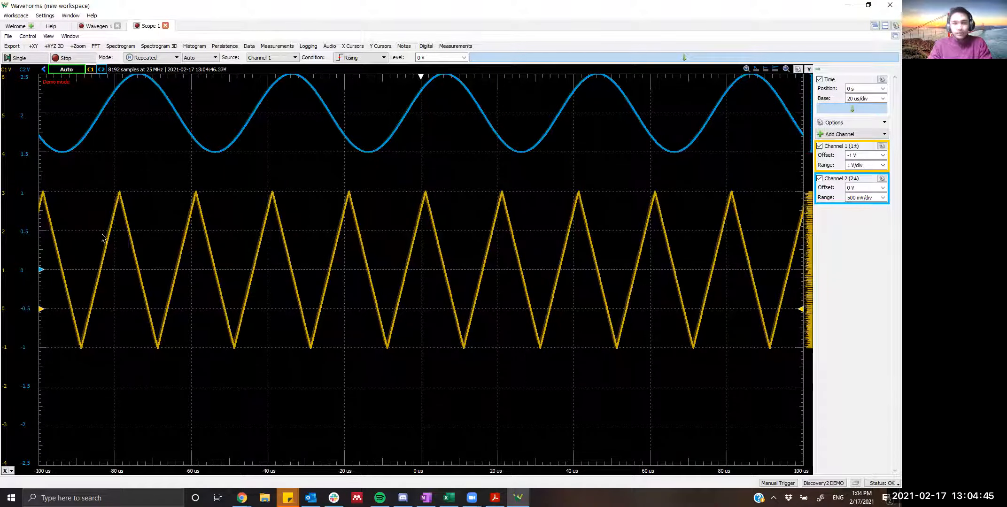
# Shift the Channel 2 trace down to an offset of -2 V and set its range to 250 mV/div.
pyautogui.click(862, 188)
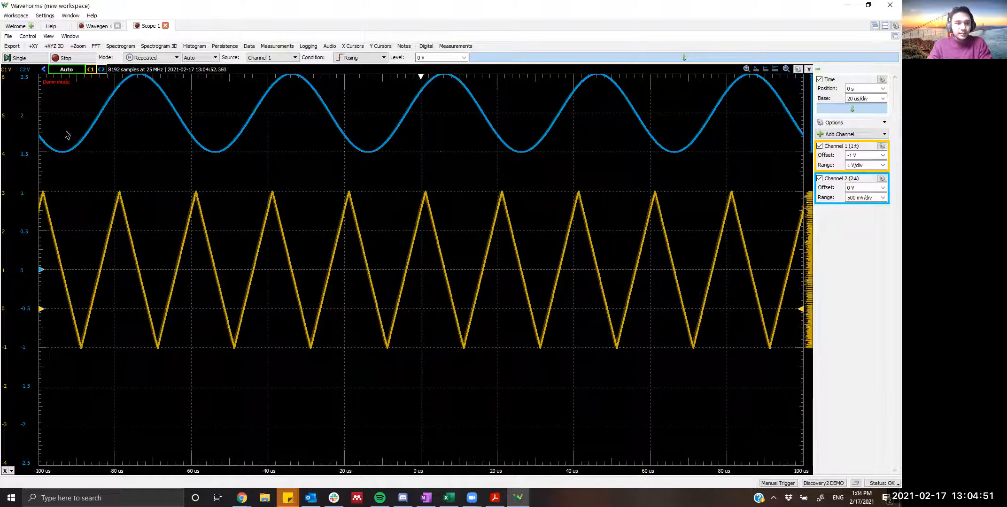
pyautogui.moveTo(40, 268); pyautogui.dragTo(40, 425)
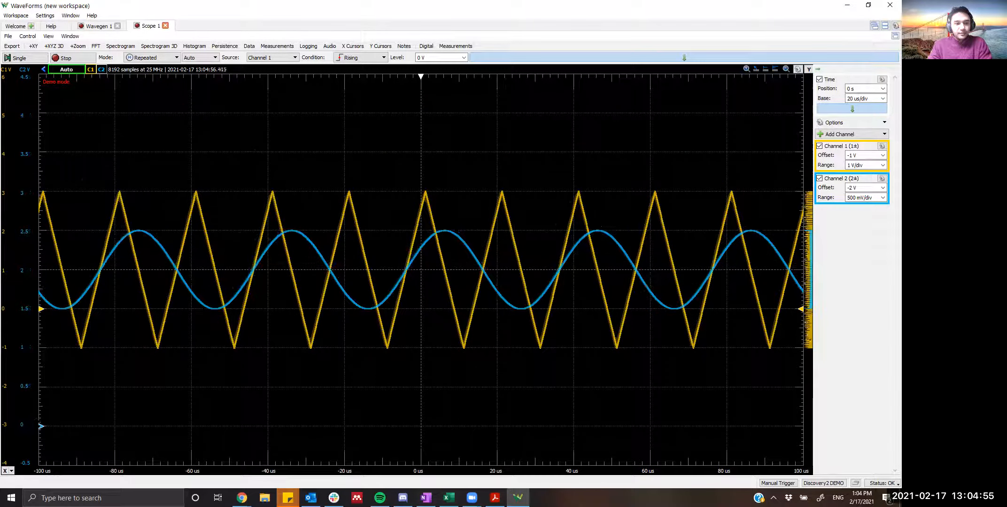
pyautogui.click(874, 200)
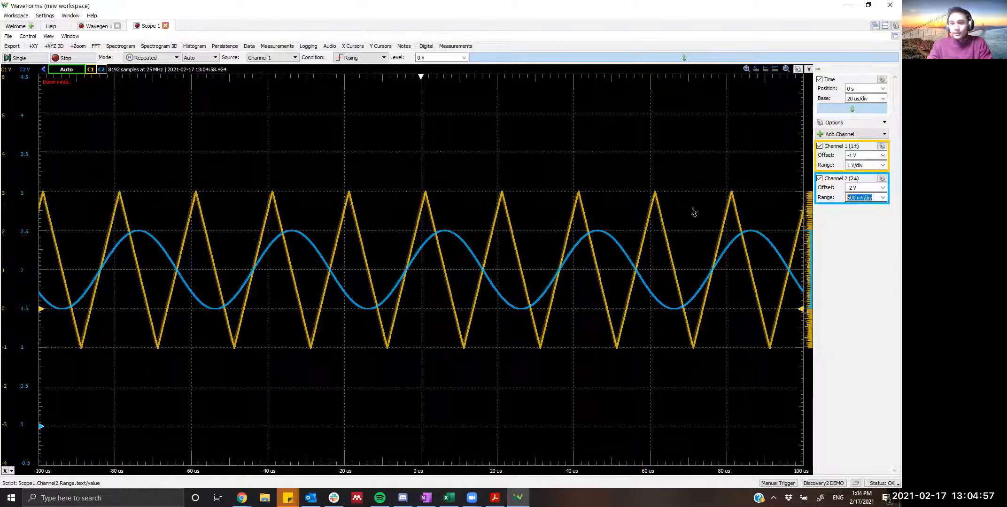
pyautogui.write('250')
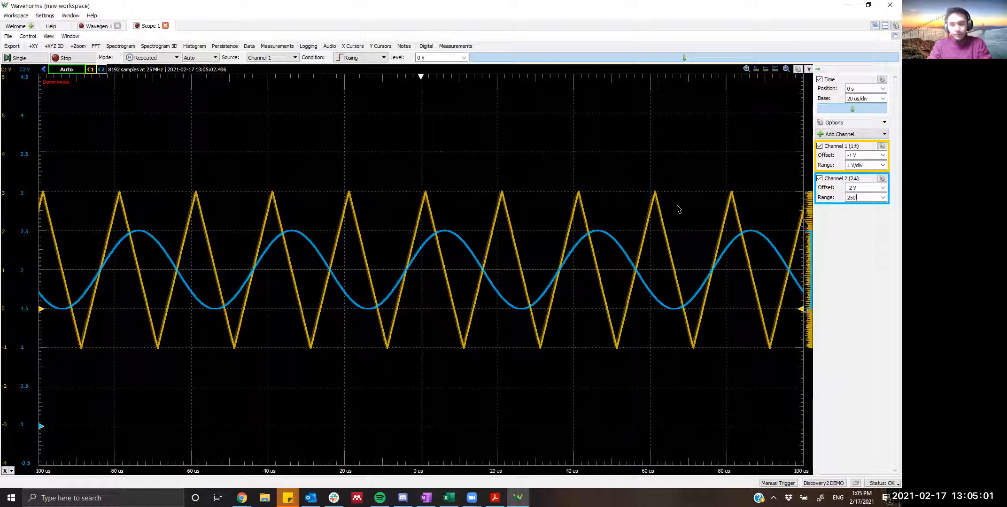
pyautogui.press('Down')
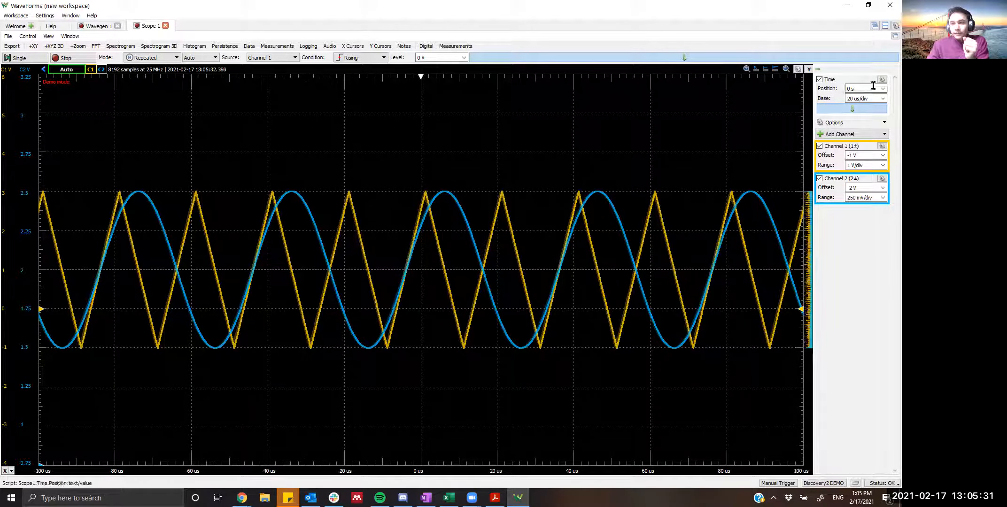
# Move the Channel 1 trace up to a 500 mV offset and return it to -1 V.
pyautogui.click(859, 155)
pyautogui.click(859, 188)
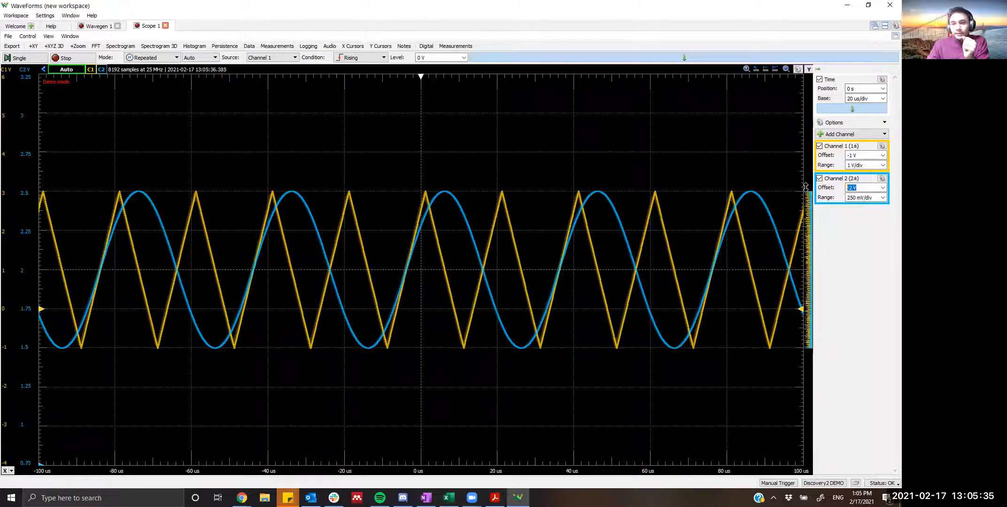
pyautogui.moveTo(40, 308); pyautogui.dragTo(41, 250)
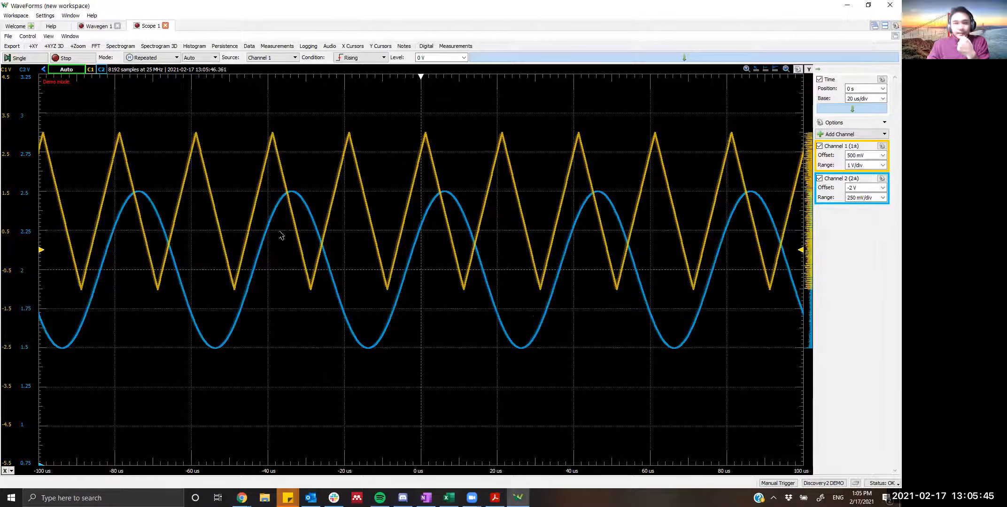
pyautogui.moveTo(41, 250); pyautogui.dragTo(33, 311)
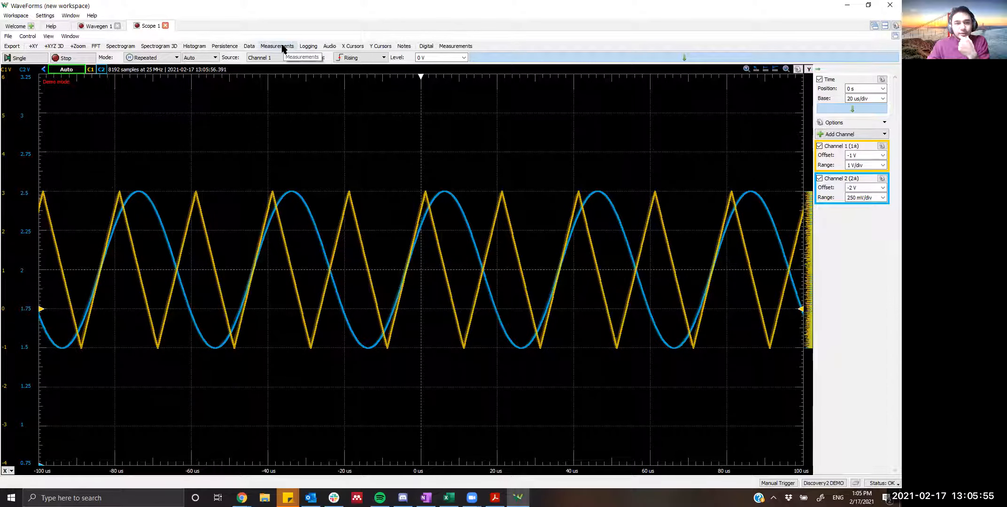
# Show the Scope's measurements and add the vertical Peak2Peak measurement for Channel 1.
pyautogui.press('ctrl')
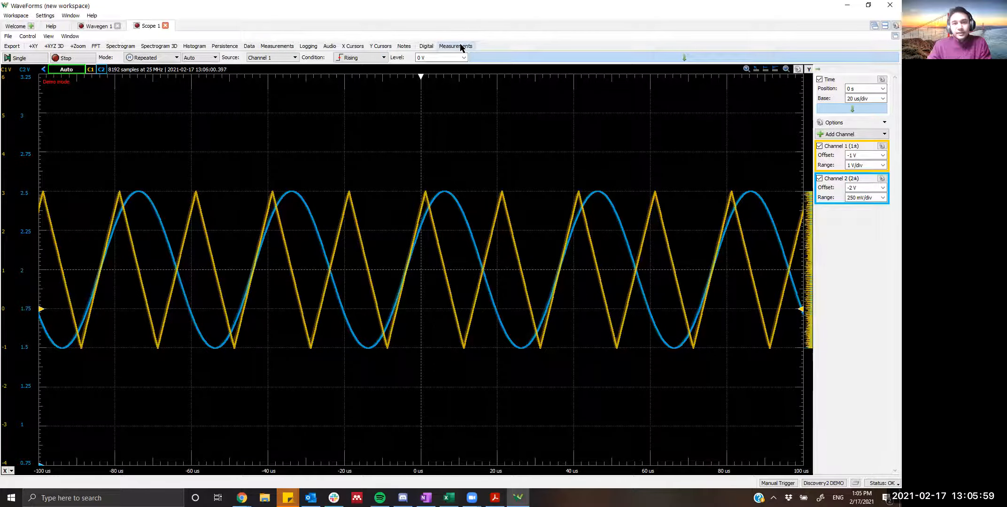
pyautogui.press('ctrl')
pyautogui.press('ctrl')
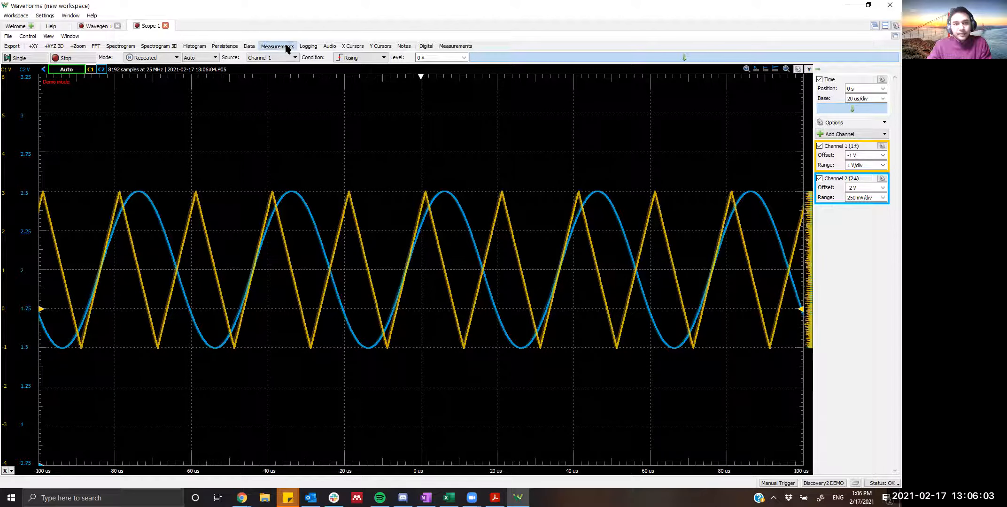
pyautogui.click(286, 47)
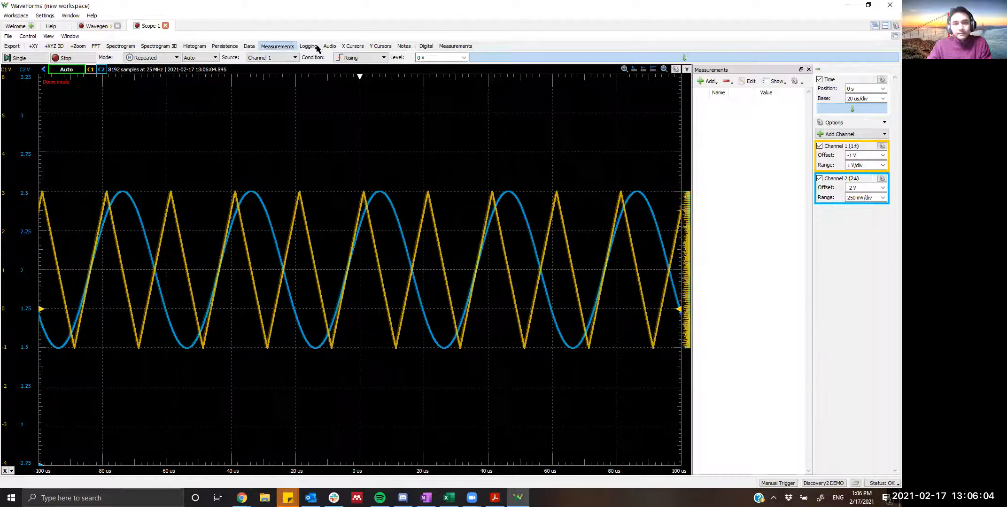
pyautogui.click(710, 82)
pyautogui.click(718, 94)
pyautogui.click(727, 110)
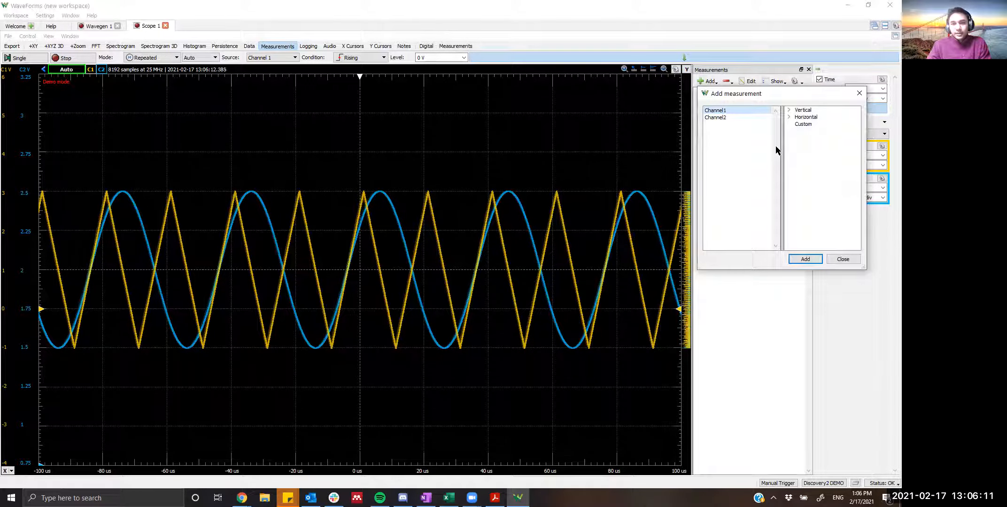
pyautogui.click(789, 110)
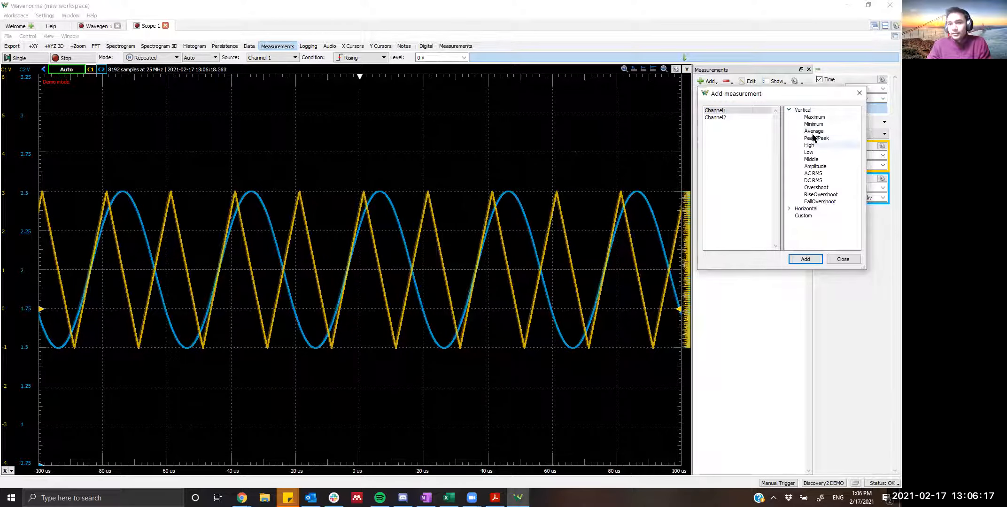
pyautogui.click(818, 168)
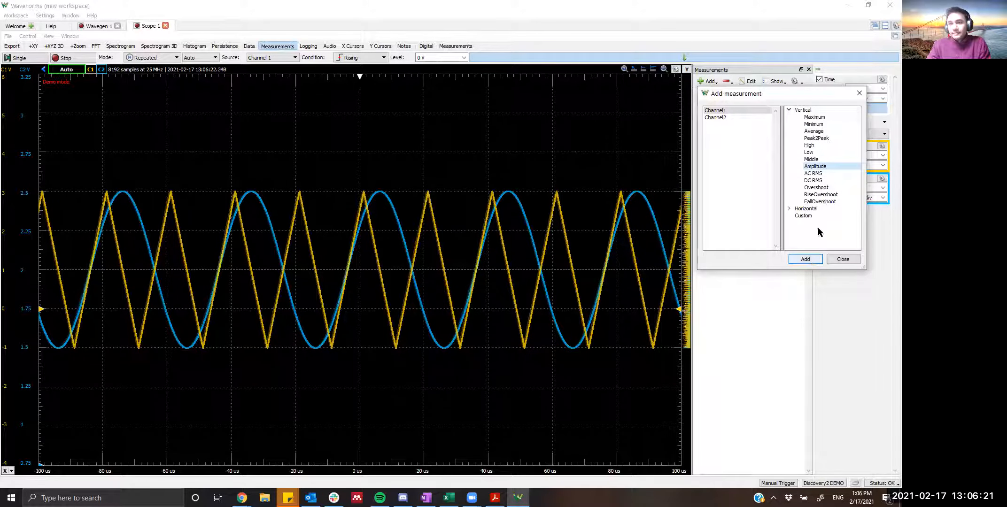
pyautogui.click(830, 138)
pyautogui.click(804, 258)
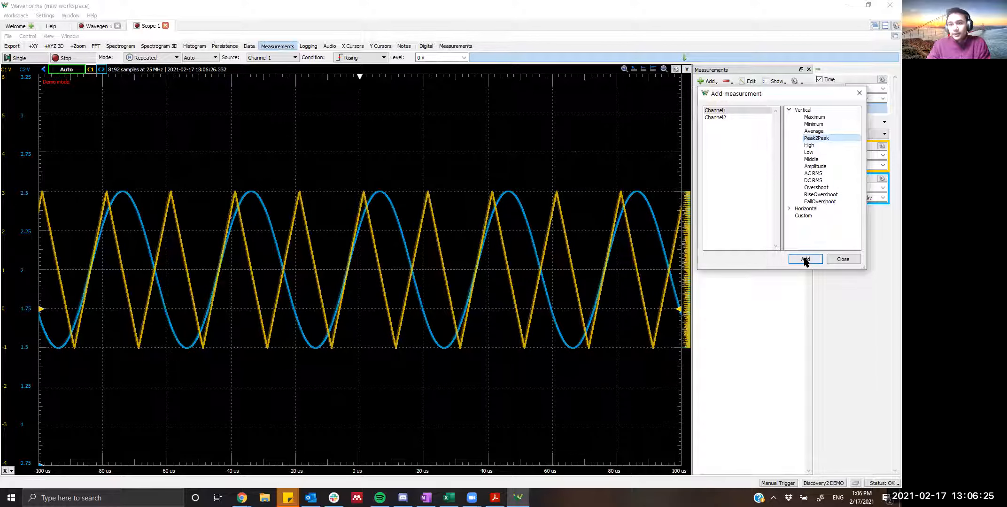
pyautogui.click(843, 259)
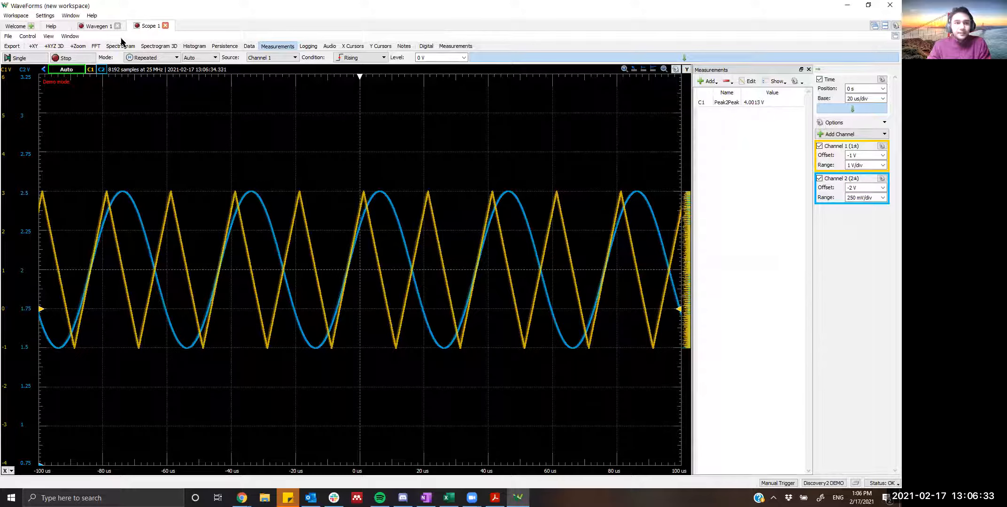
# Check the triangle wave's amplitude in the generator and add the vertical Average measurement for Channel 2 on the Scope.
pyautogui.click(107, 28)
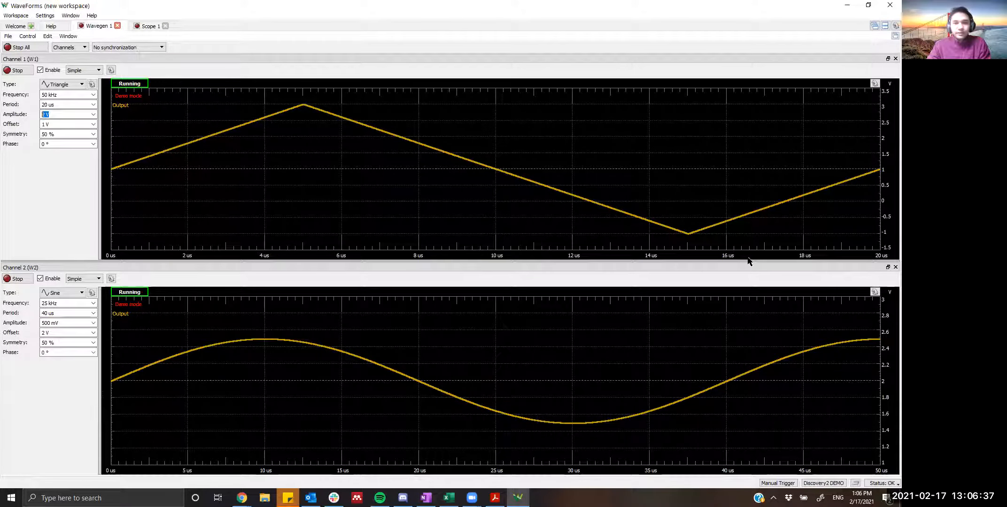
pyautogui.click(147, 26)
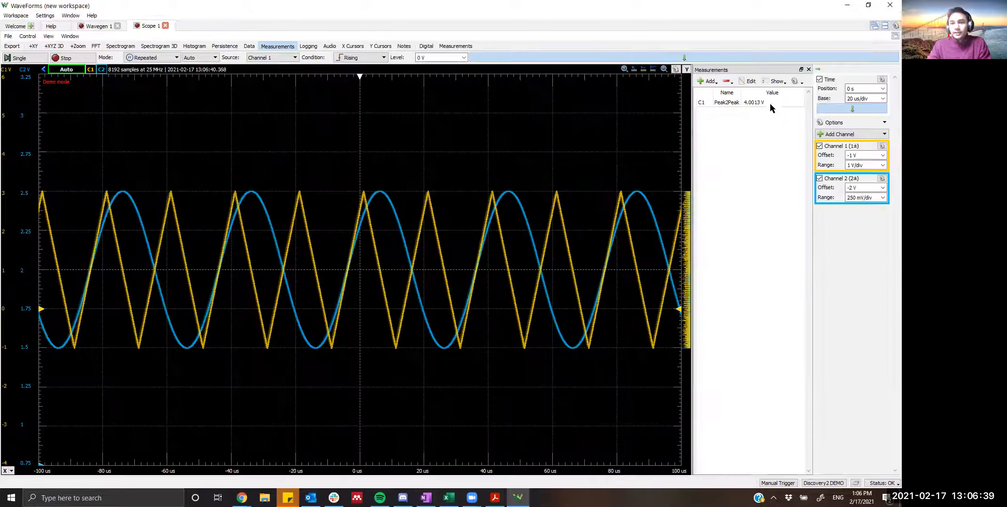
pyautogui.click(703, 81)
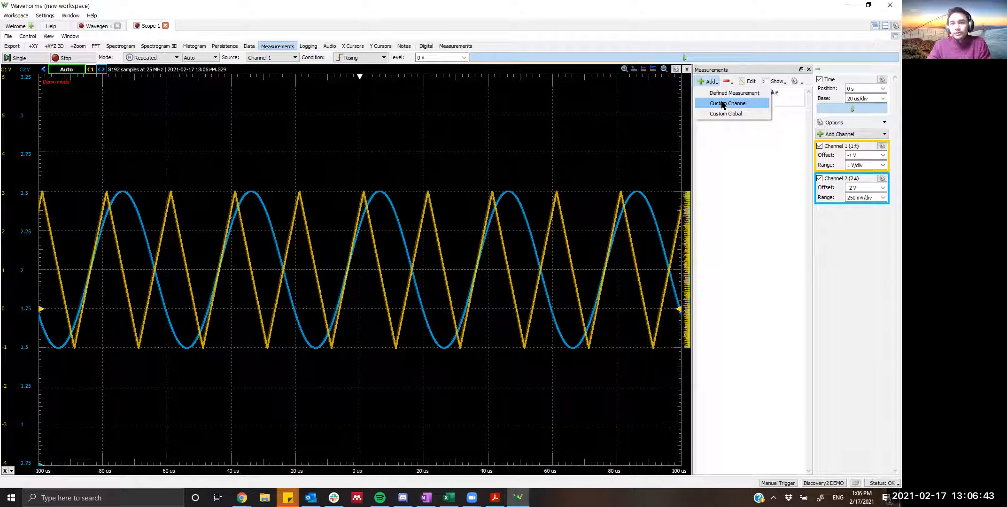
pyautogui.click(727, 94)
pyautogui.click(723, 118)
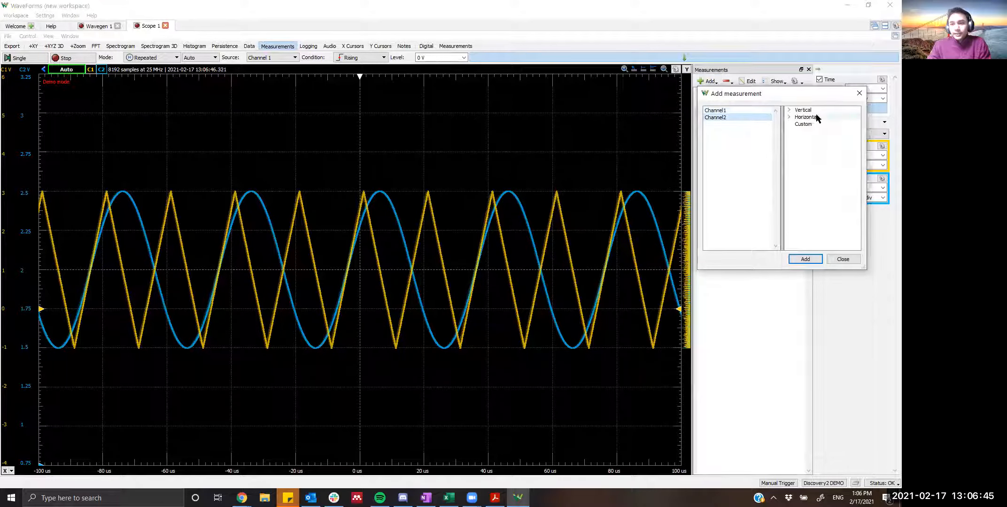
pyautogui.click(790, 111)
pyautogui.click(815, 131)
pyautogui.click(804, 258)
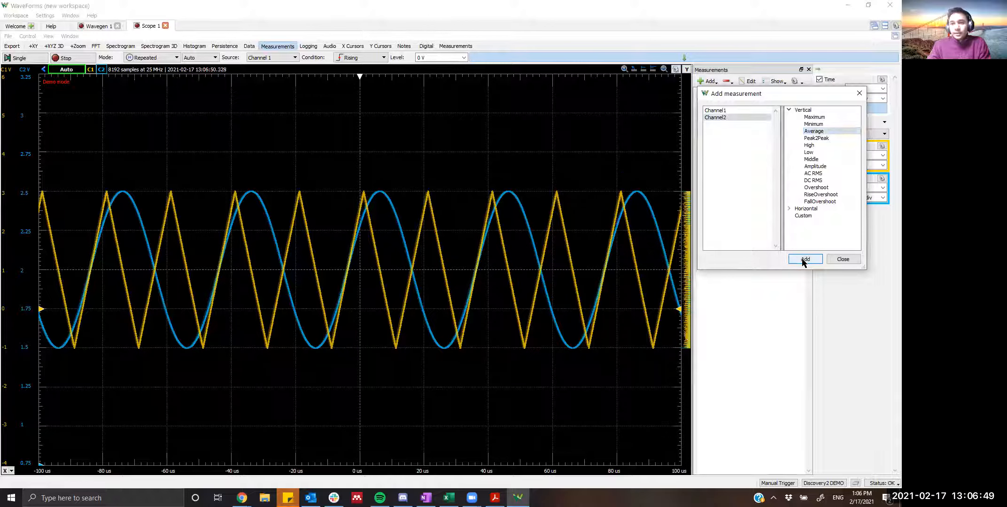
pyautogui.click(850, 262)
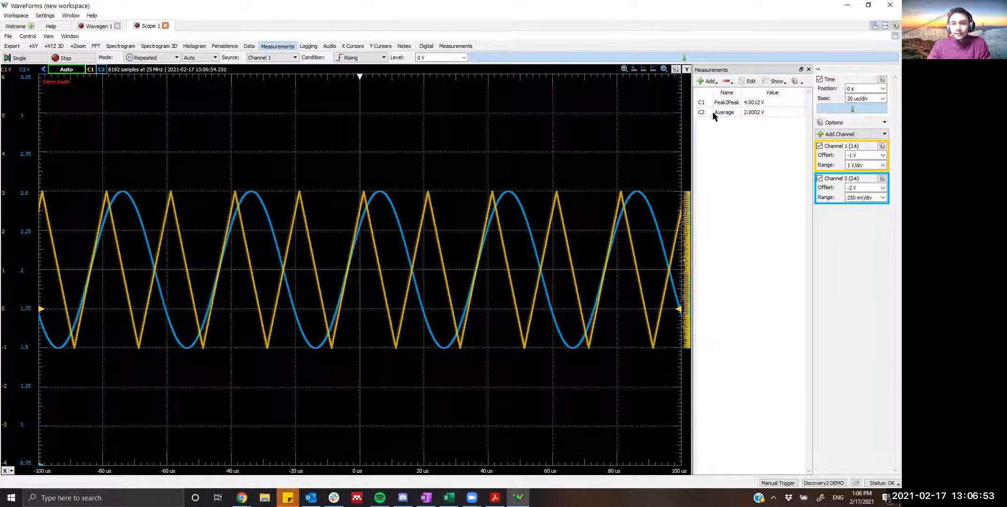
# Compare Channel 2's Average measurement on the Scope with the sine wave's offset in the generator.
pyautogui.click(98, 26)
pyautogui.click(54, 333)
pyautogui.click(160, 26)
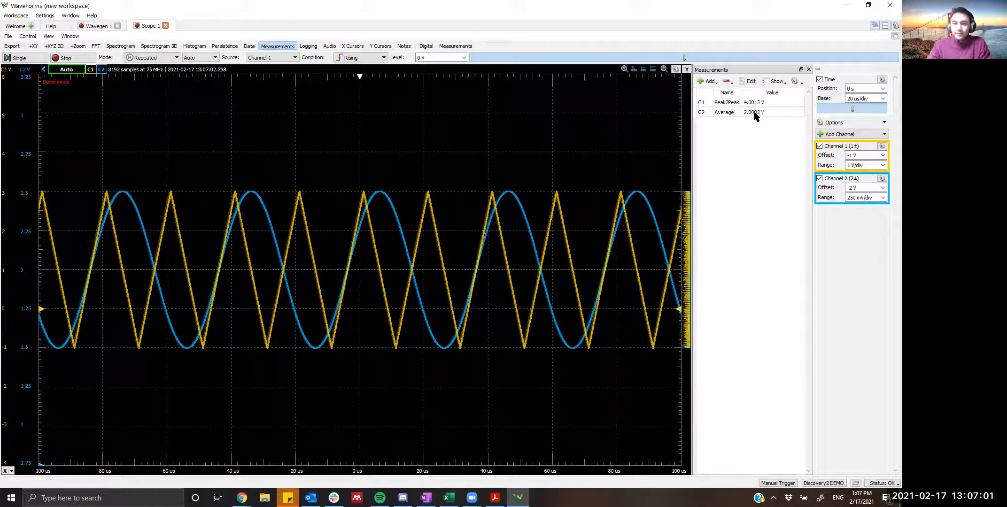
pyautogui.click(723, 114)
pyautogui.click(753, 149)
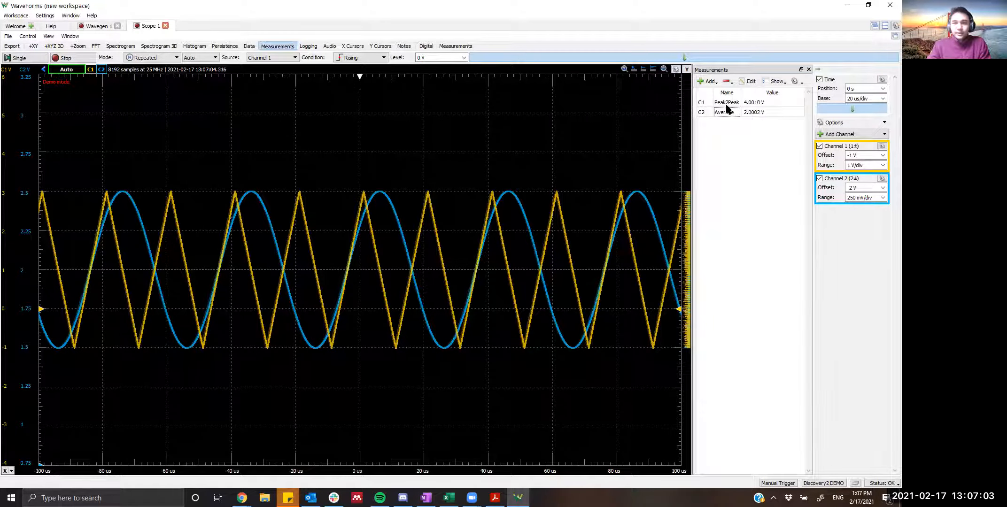
# Add the horizontal Frequency measurement for Channel 1.
pyautogui.click(713, 83)
pyautogui.click(717, 93)
pyautogui.click(724, 111)
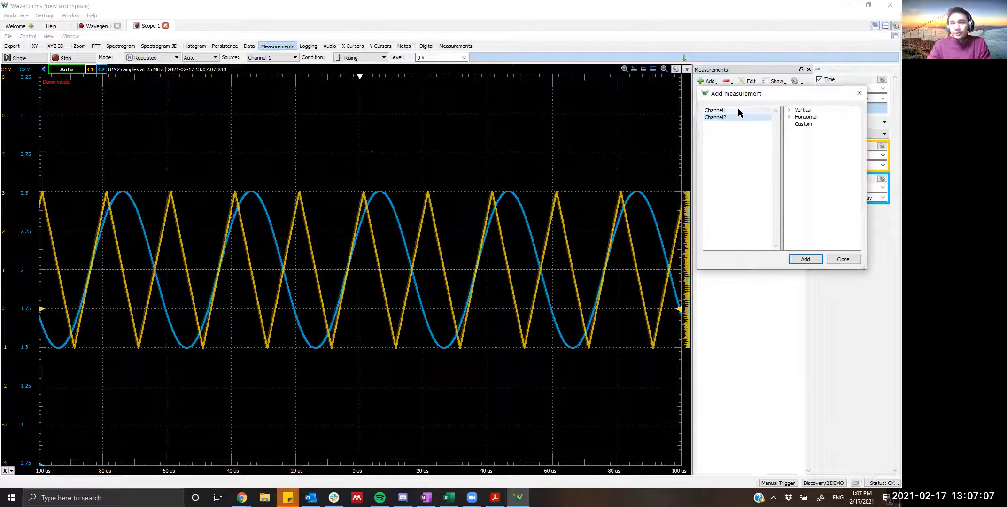
pyautogui.click(790, 118)
pyautogui.click(817, 132)
pyautogui.click(805, 260)
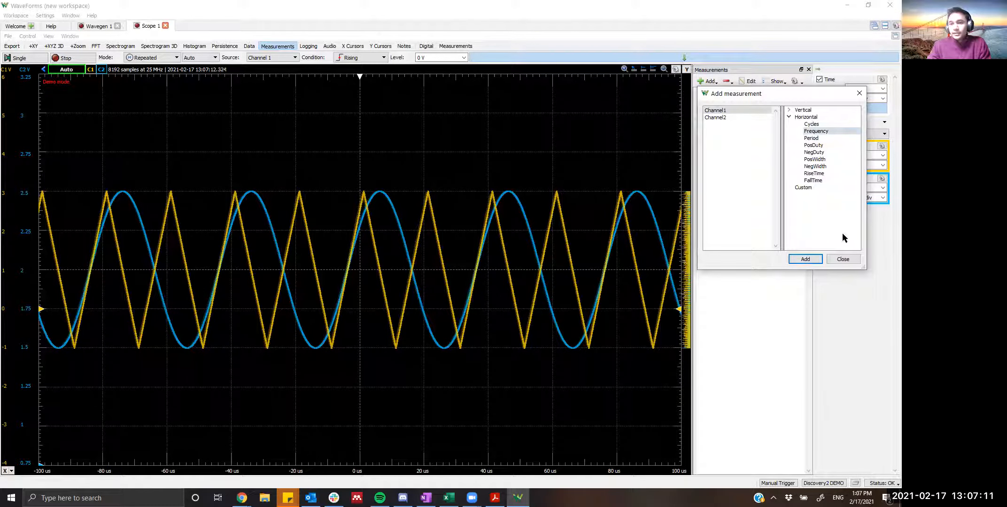
pyautogui.click(844, 260)
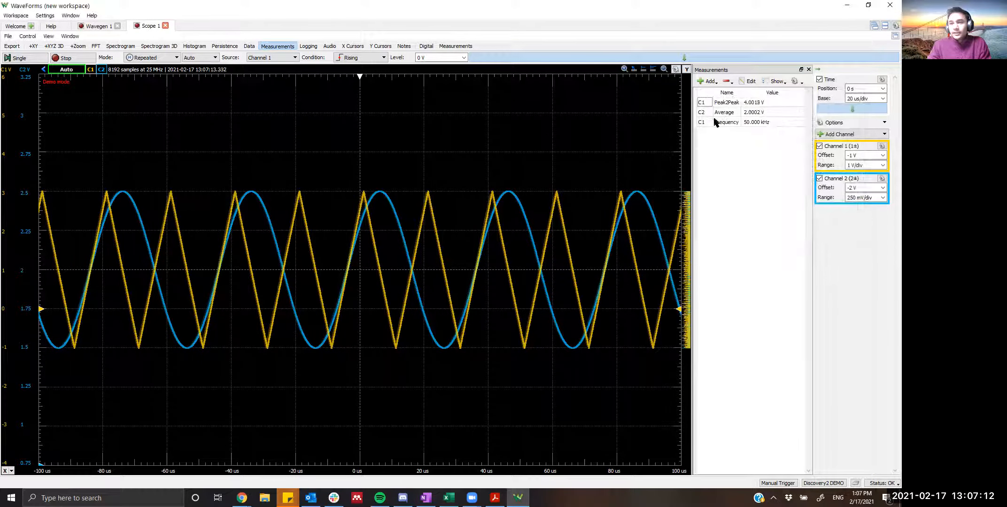
# Add the horizontal Period measurement for Channel 1.
pyautogui.click(711, 81)
pyautogui.click(743, 93)
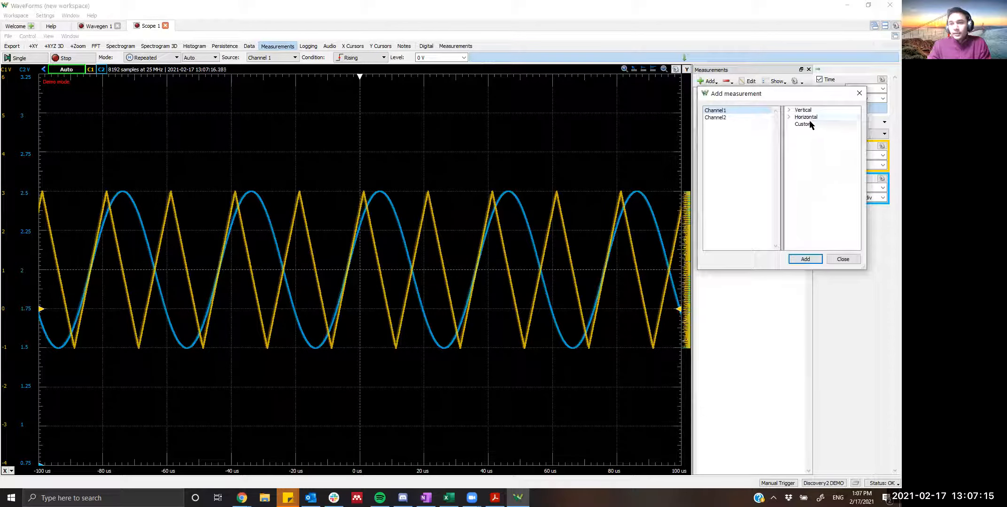
pyautogui.doubleClick(805, 118)
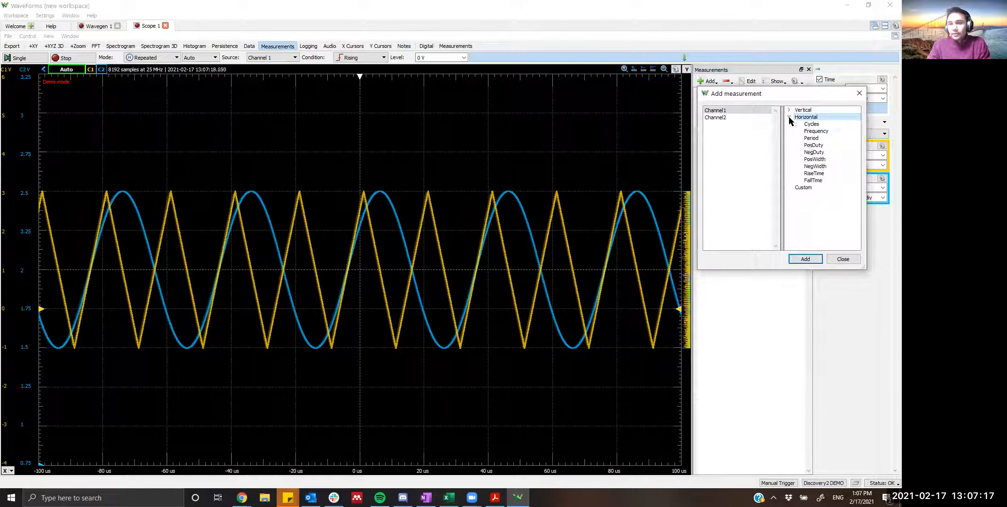
pyautogui.click(811, 138)
pyautogui.click(806, 259)
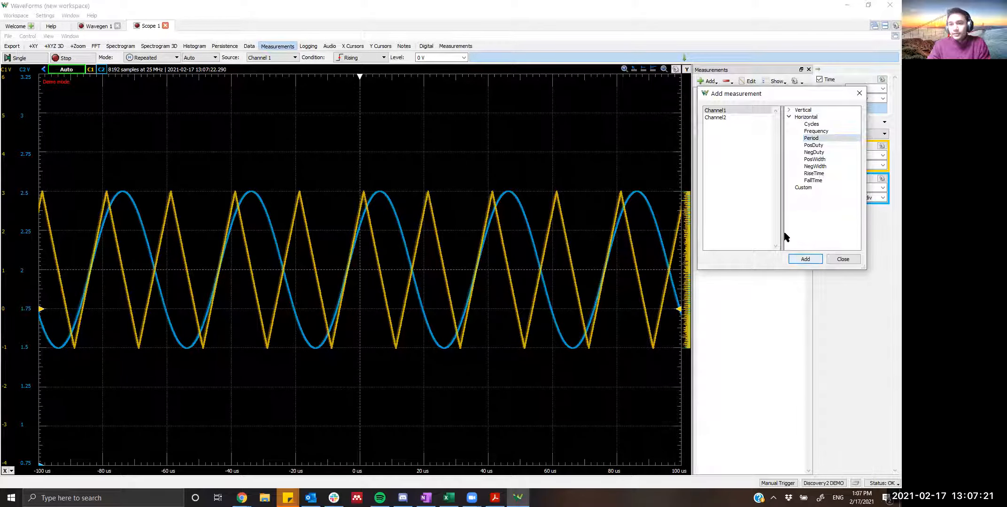
pyautogui.click(843, 260)
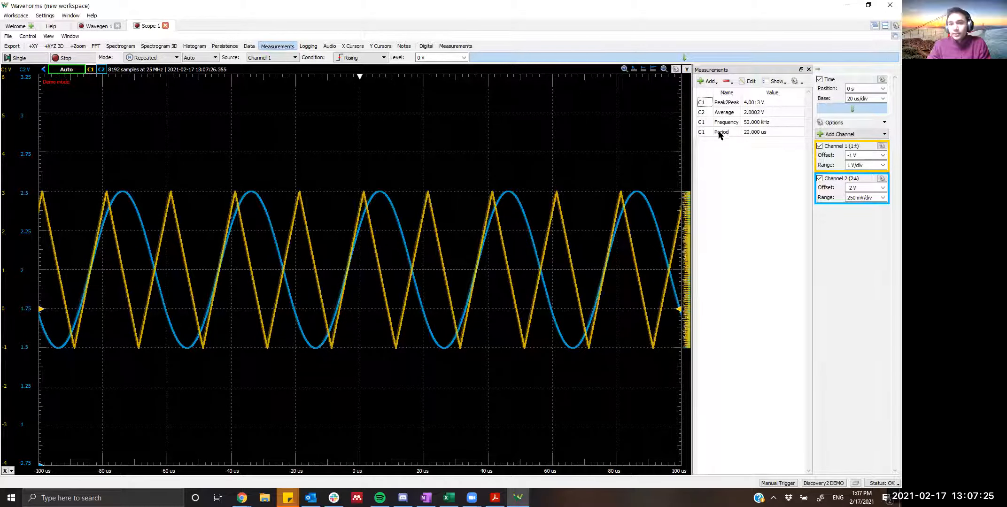
# Compare Channel 1's Frequency and Period measurements on the Scope.
pyautogui.click(772, 125)
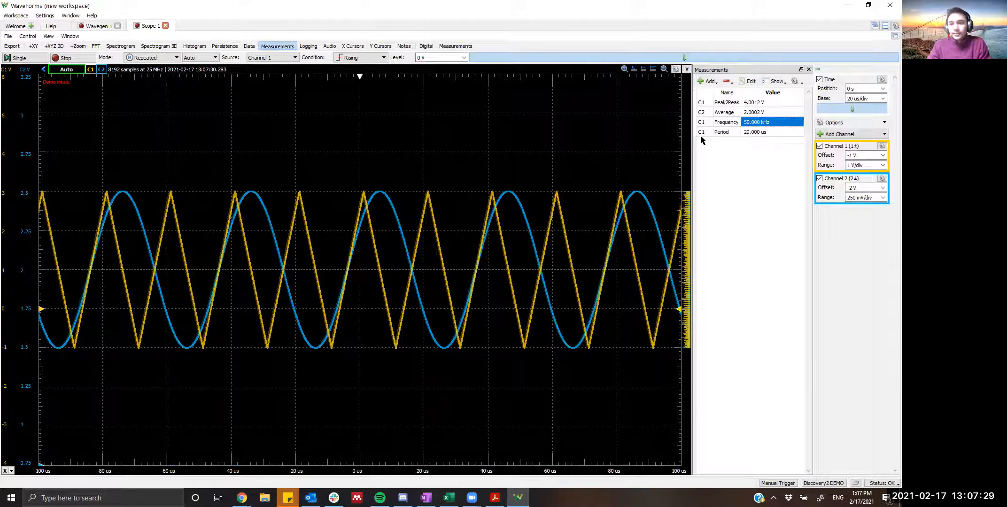
pyautogui.click(725, 133)
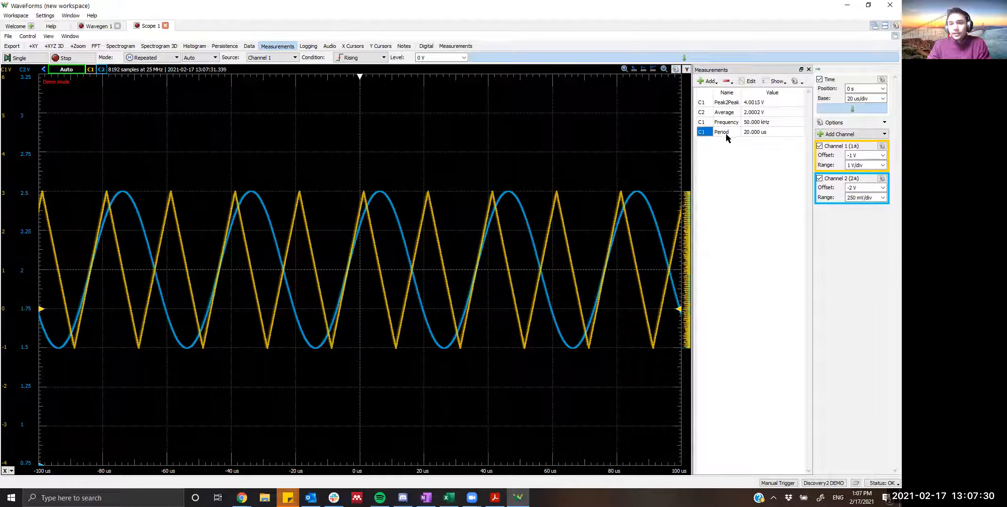
pyautogui.click(759, 132)
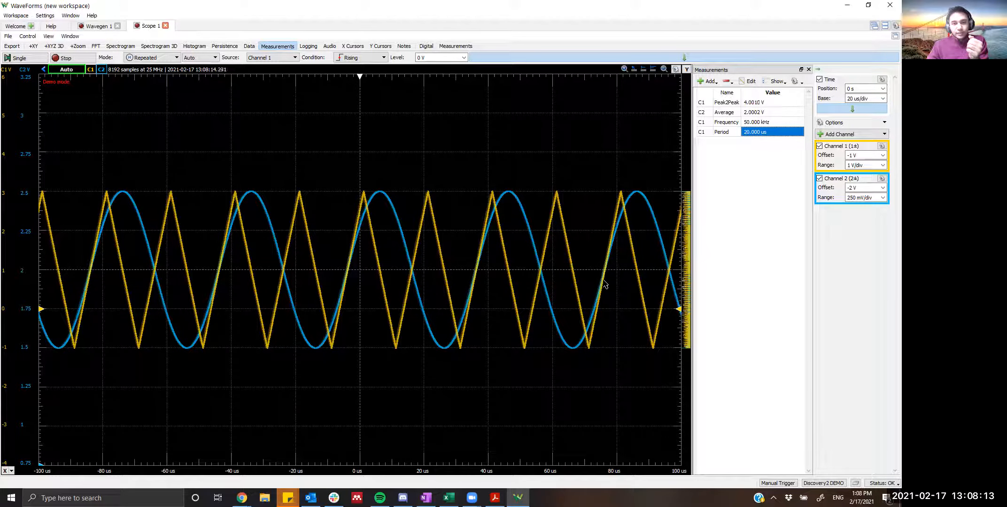
# Review the range and offset settings of both Scope channels, and return to the waveform generator's channel settings.
pyautogui.click(850, 166)
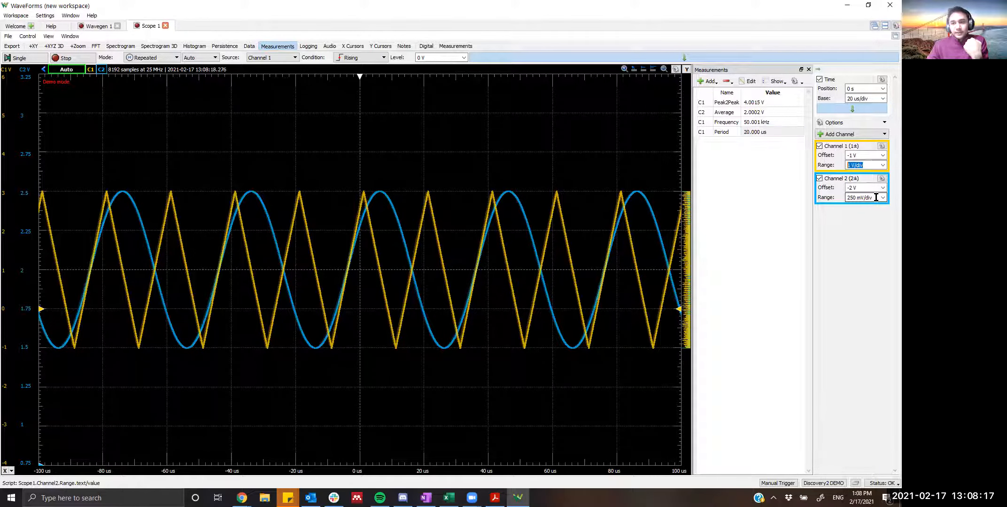
pyautogui.click(856, 155)
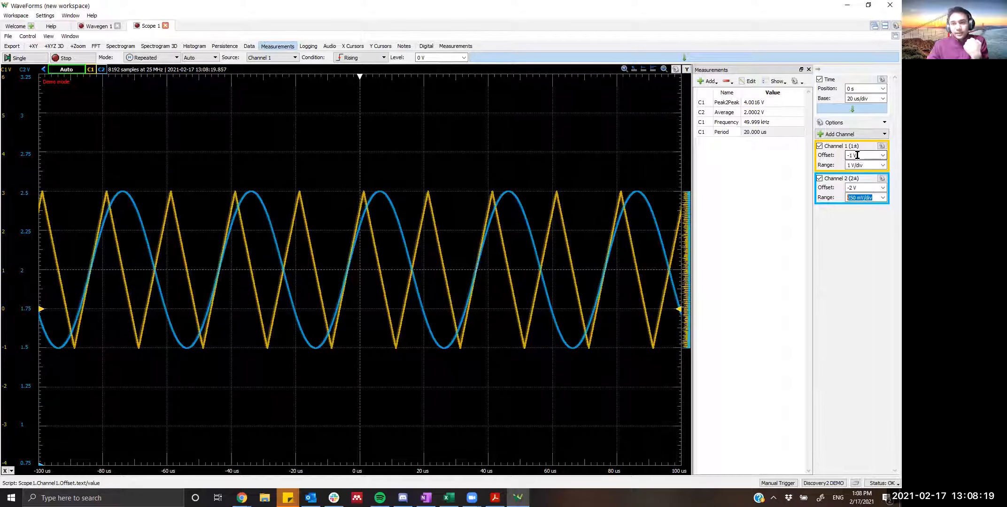
pyautogui.click(864, 187)
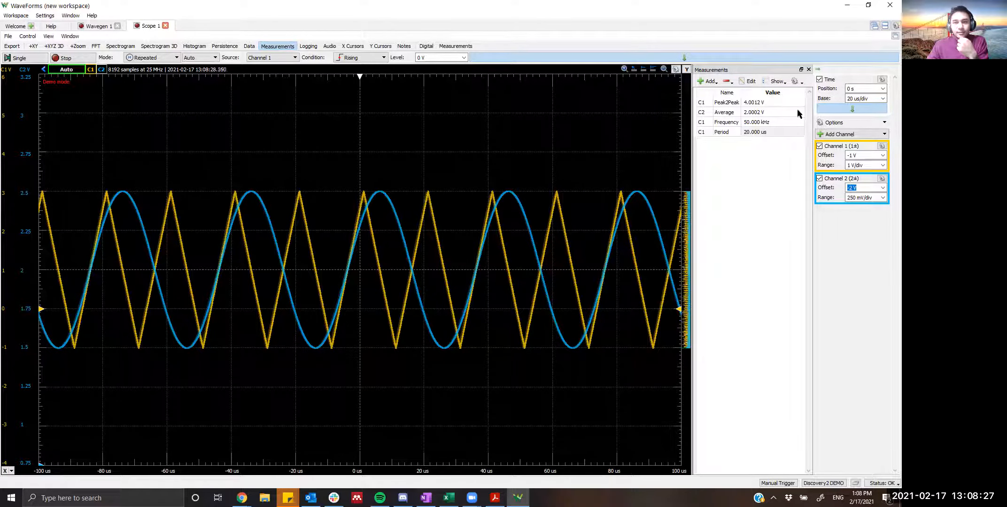
pyautogui.click(96, 27)
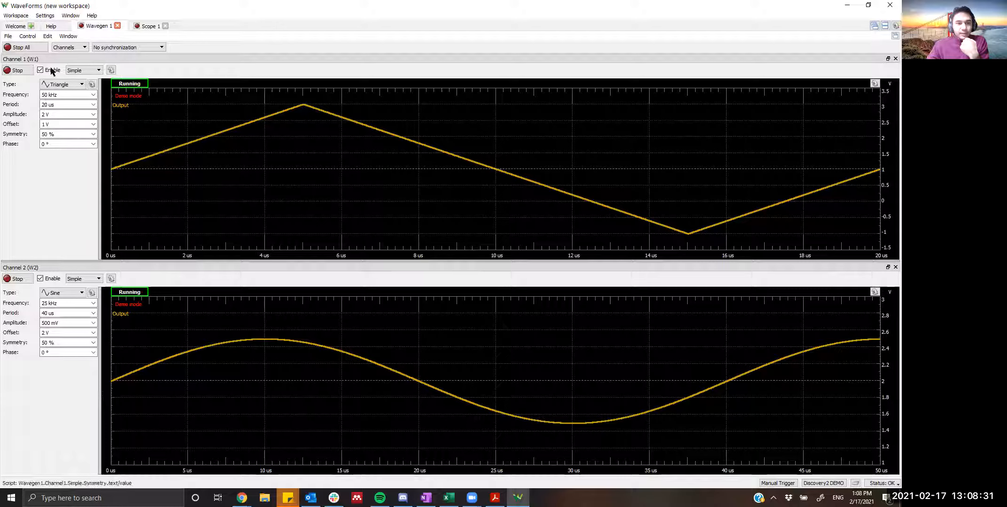